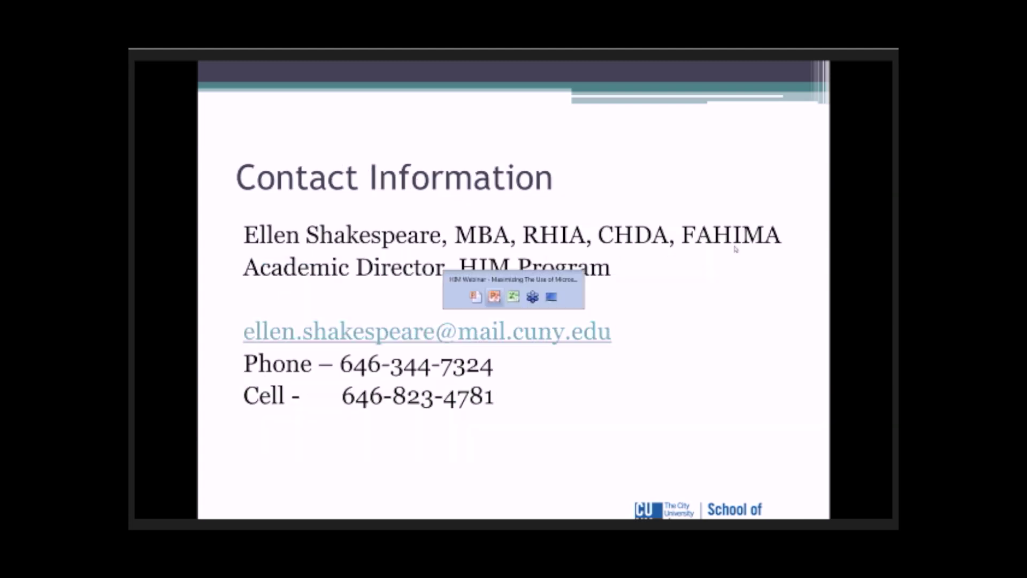
key(alt+Tab)
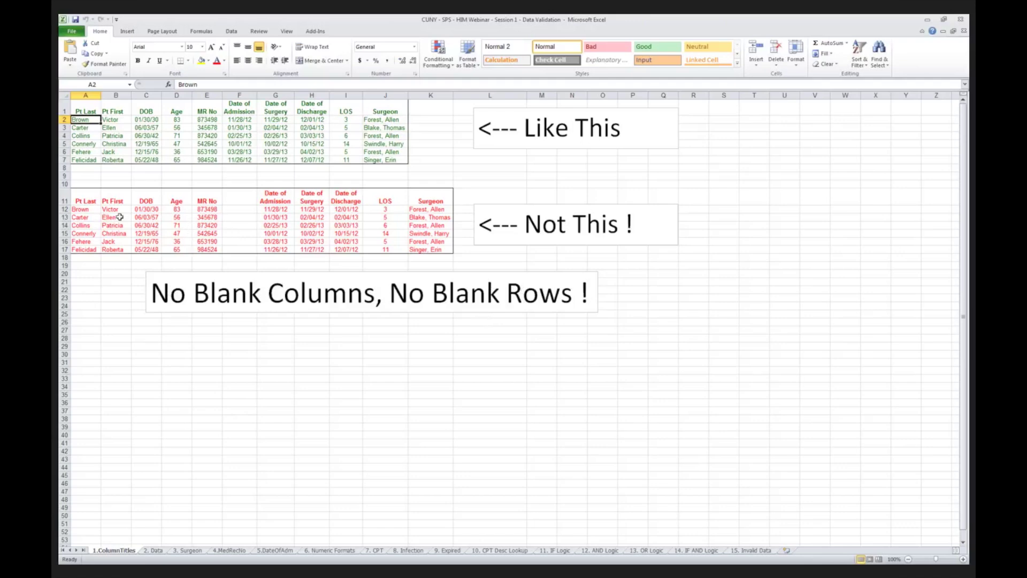
click(90, 198)
drag(90, 198, 431, 246)
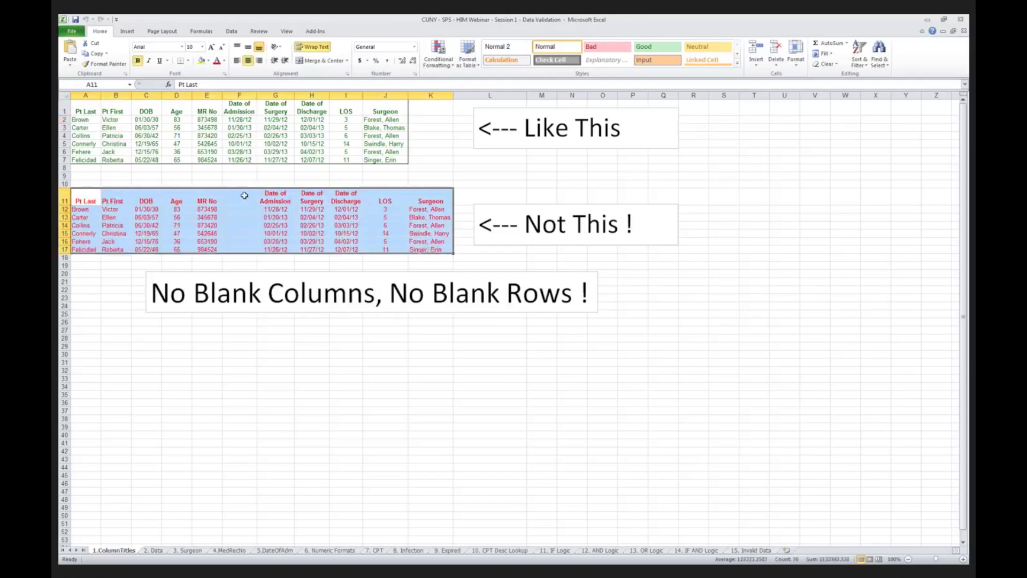
drag(242, 195, 241, 256)
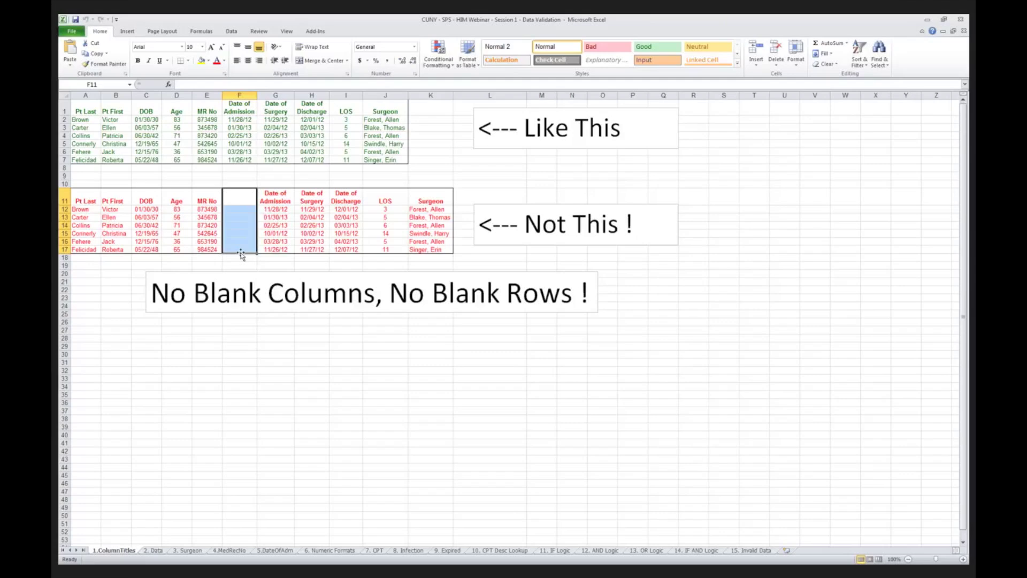
click(85, 107)
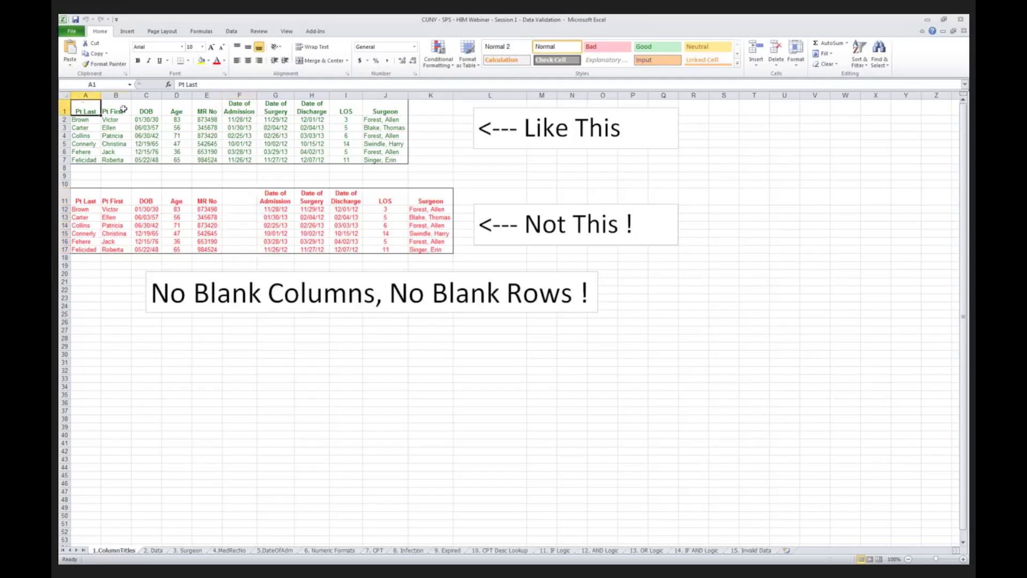
drag(123, 109, 390, 161)
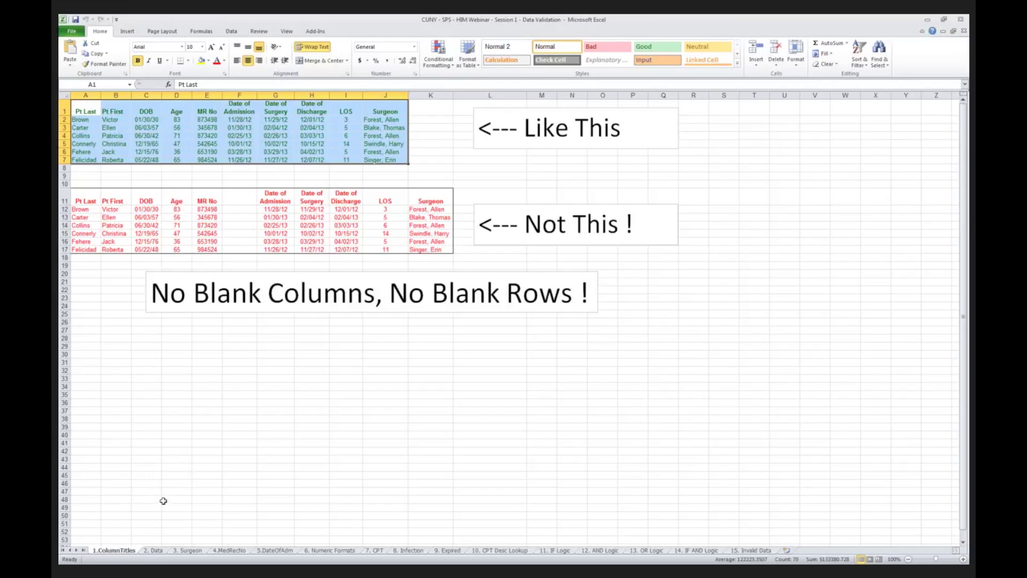
Show the 2. Data sheet with the 21-patient surgical table.
click(154, 551)
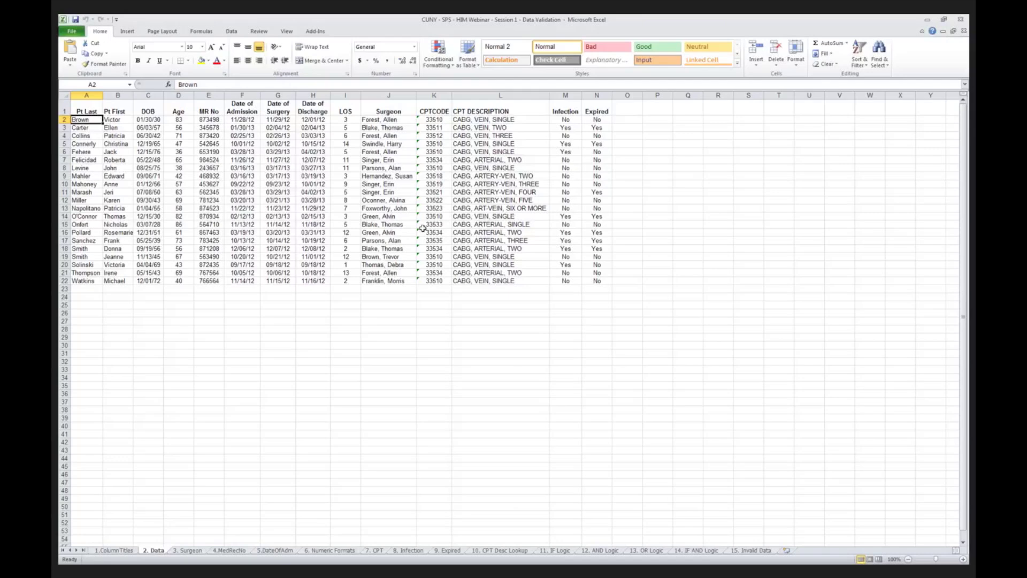
Compare the 1.ColumnTitles and 2. Data sheets and select the patient table A1:N22.
click(114, 550)
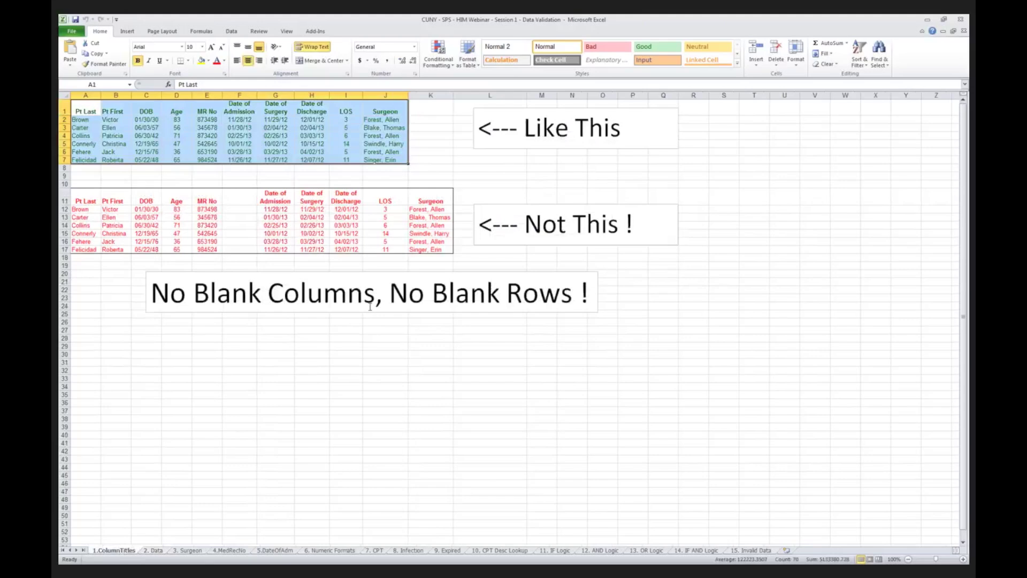
click(156, 550)
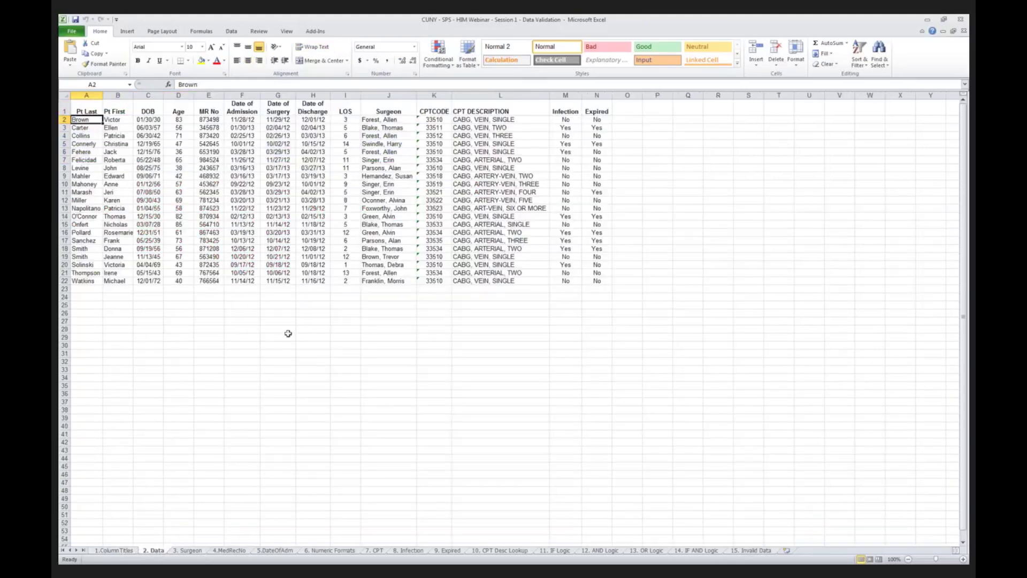
drag(86, 112, 588, 280)
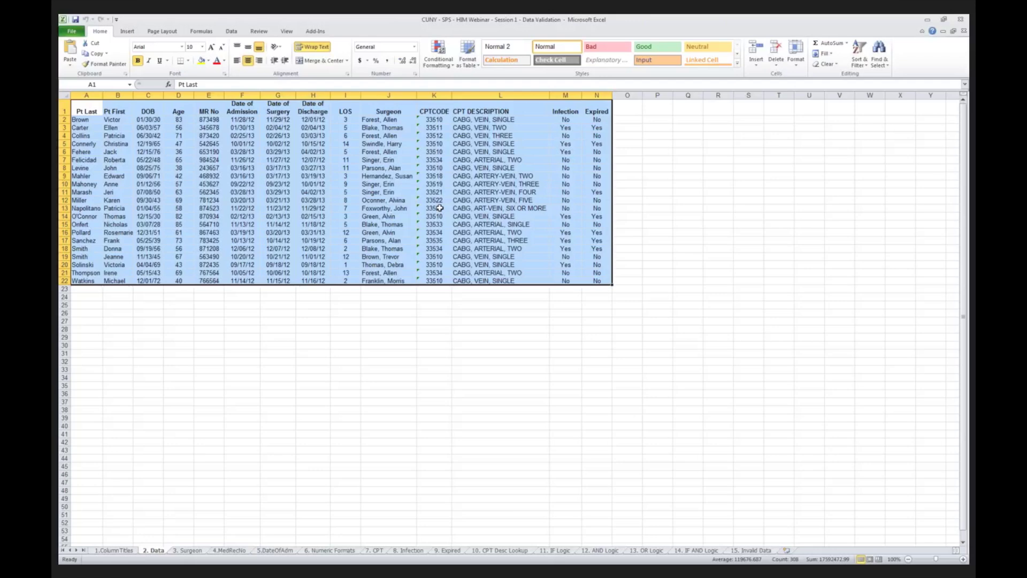
click(114, 551)
click(155, 551)
Go to the 3. Surgeon sheet and highlight the surgeon name list in L2:L15.
click(188, 550)
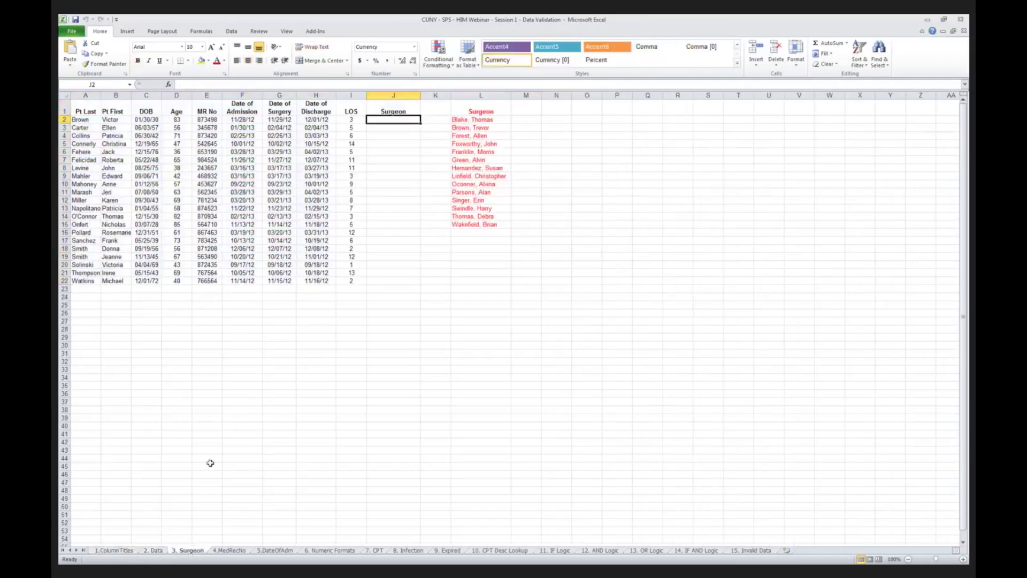
click(79, 104)
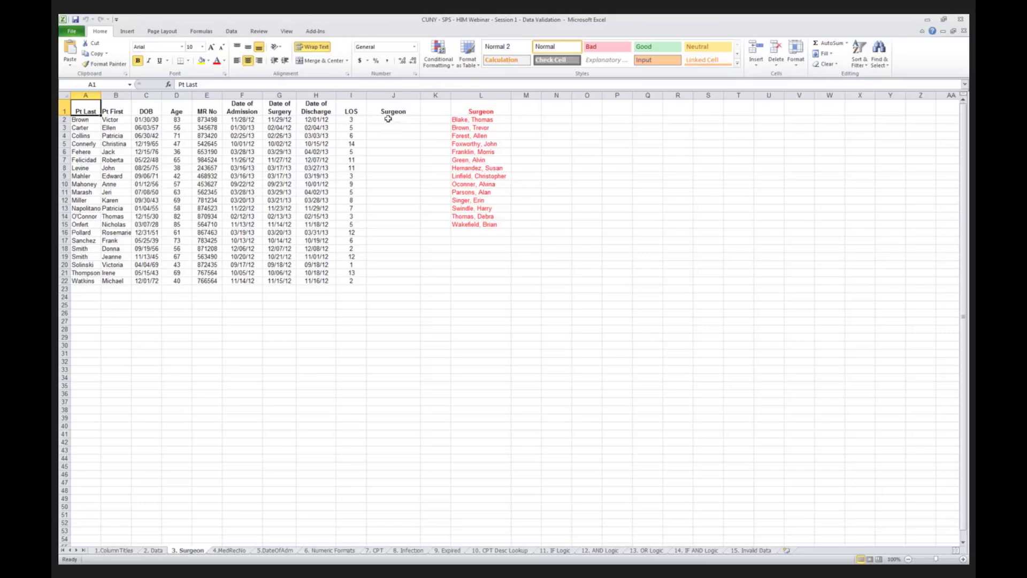
drag(474, 120, 473, 225)
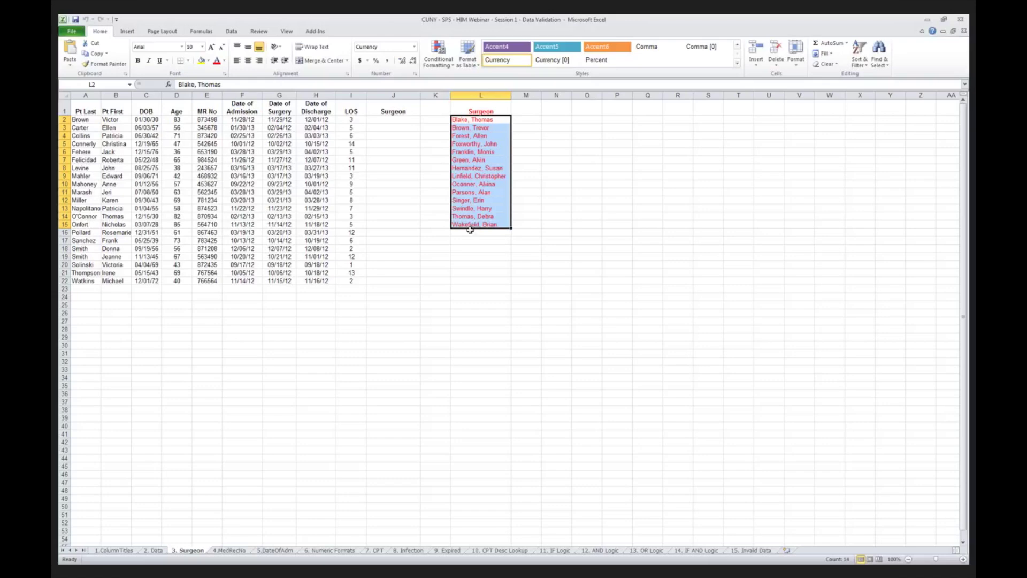
Select the empty Surgeon cells J2:J22.
click(389, 121)
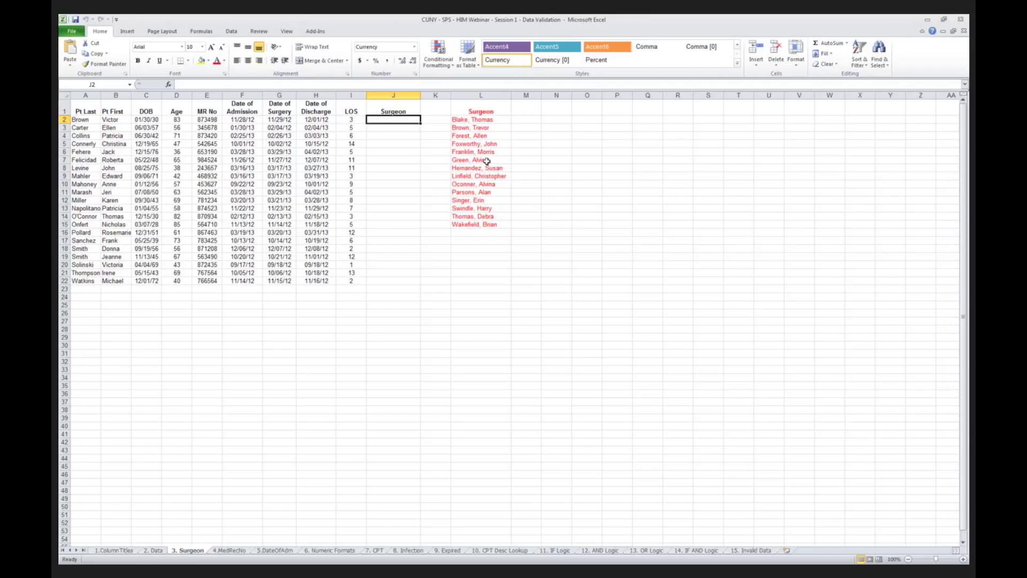
drag(480, 118, 479, 221)
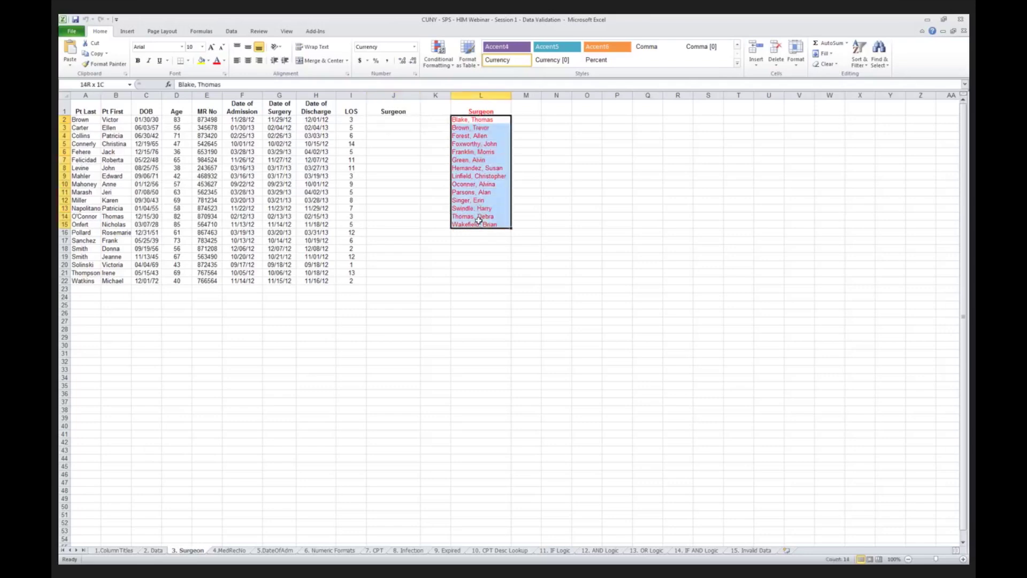
drag(394, 119, 386, 281)
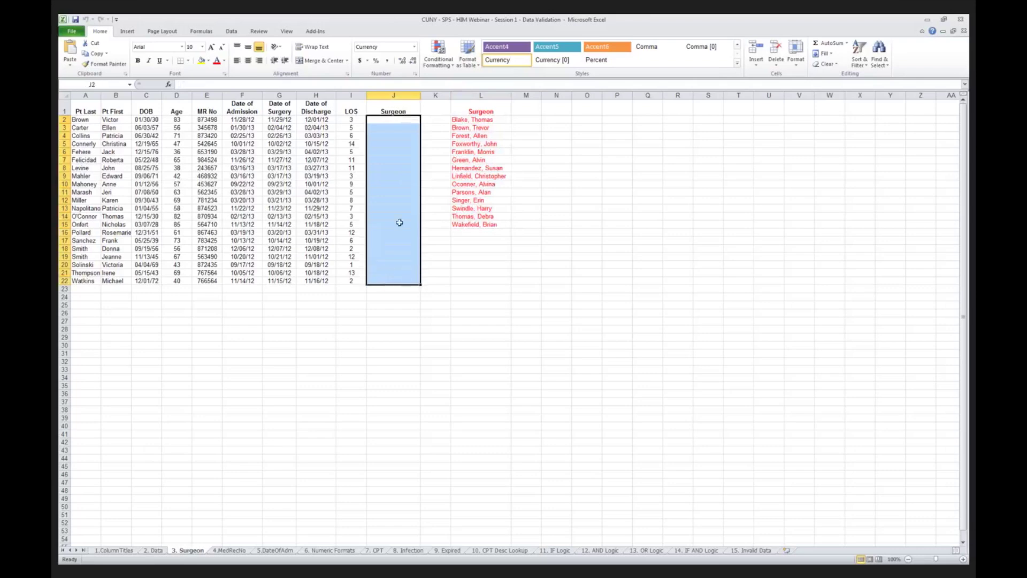
click(394, 119)
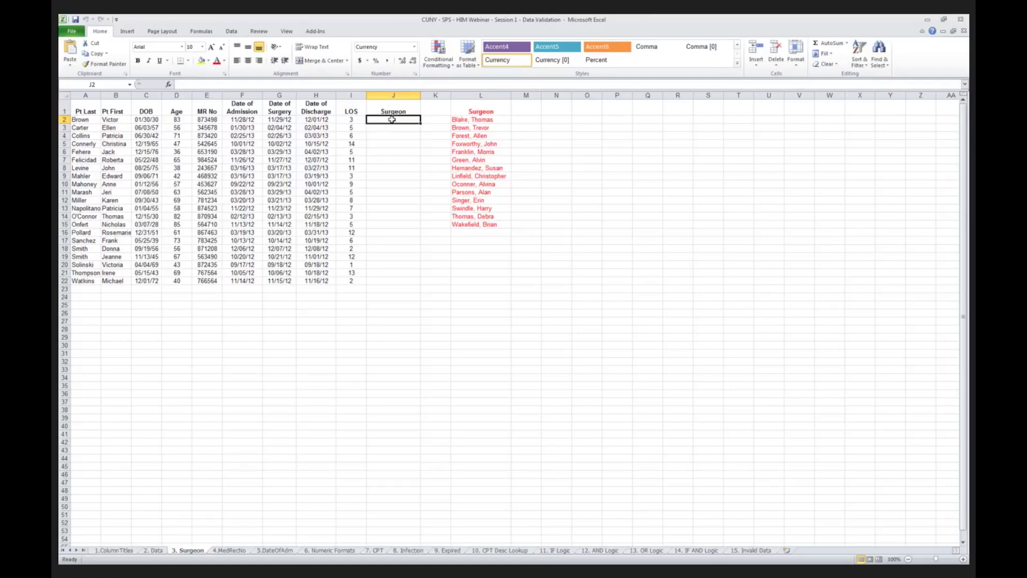
drag(392, 119, 395, 281)
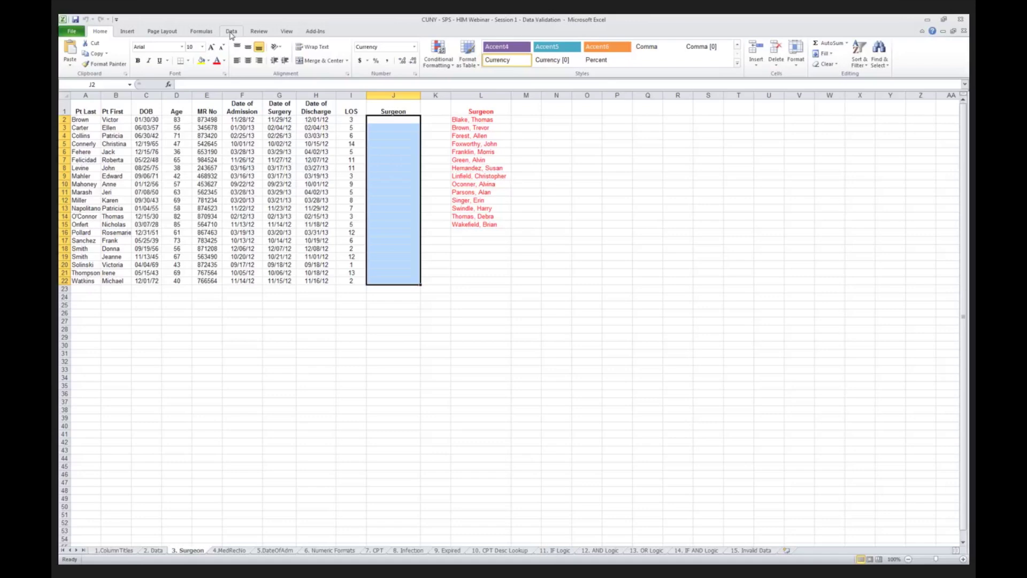
Open Data Validation for J2:J22 and set Allow to List.
click(232, 32)
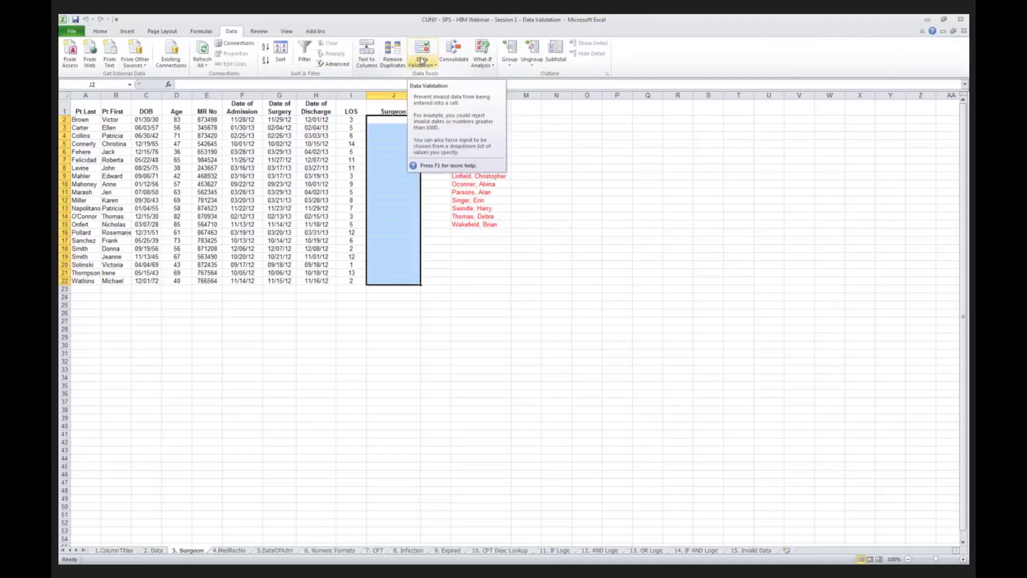
click(421, 62)
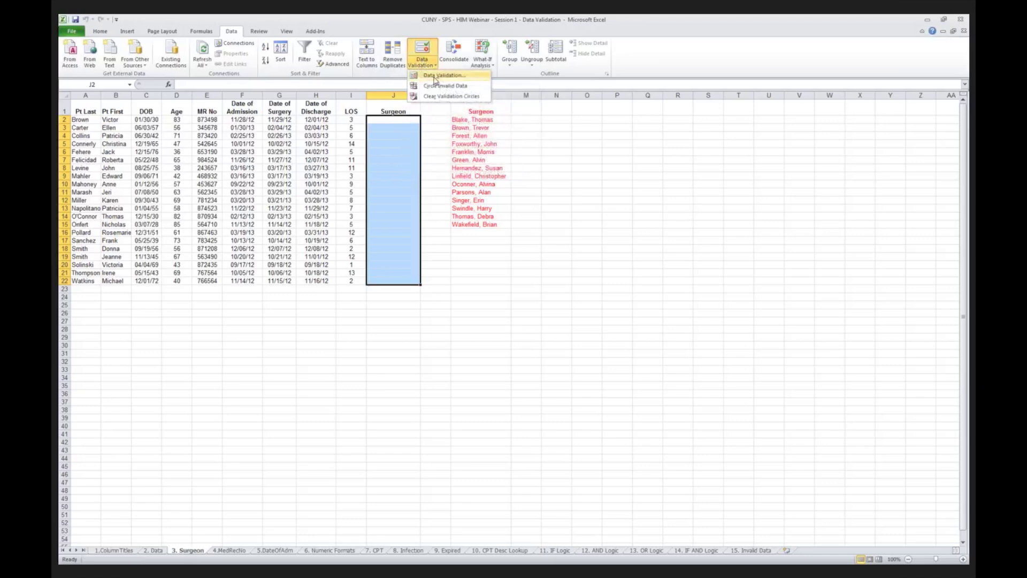
click(435, 76)
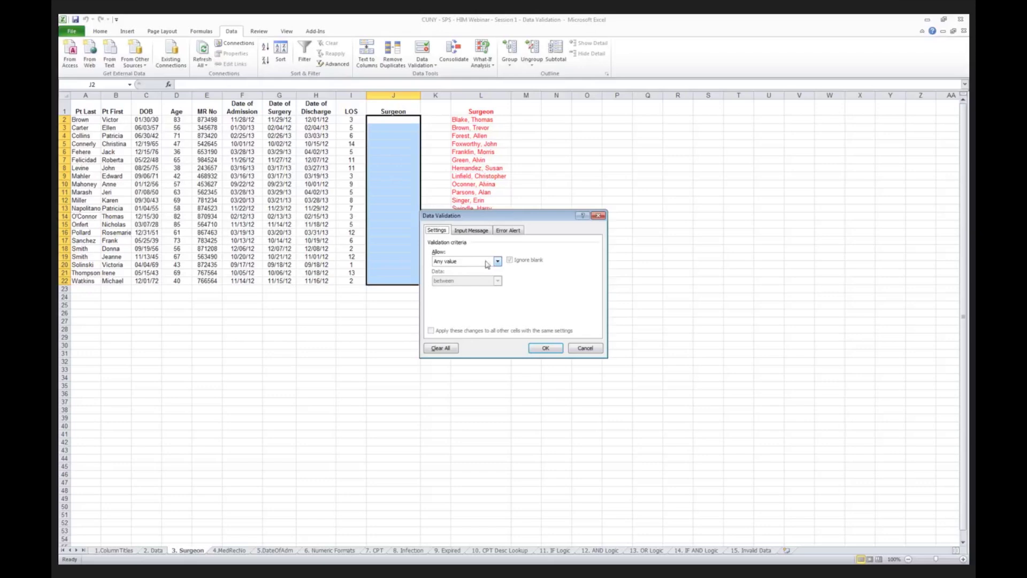
click(497, 261)
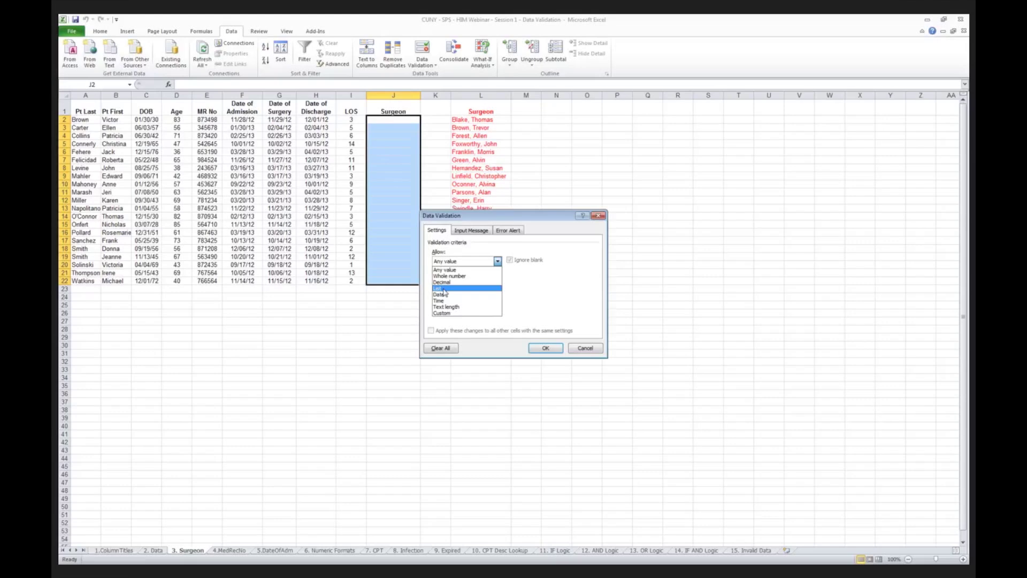
click(445, 289)
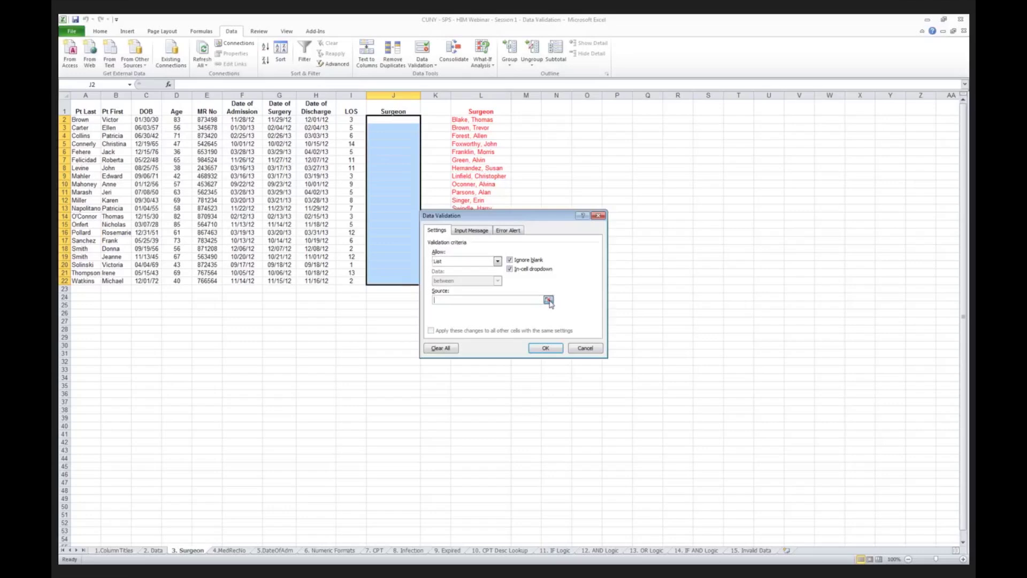
Set the list source to the surgeon names =$L$2:$L$15.
click(549, 301)
drag(490, 218, 516, 254)
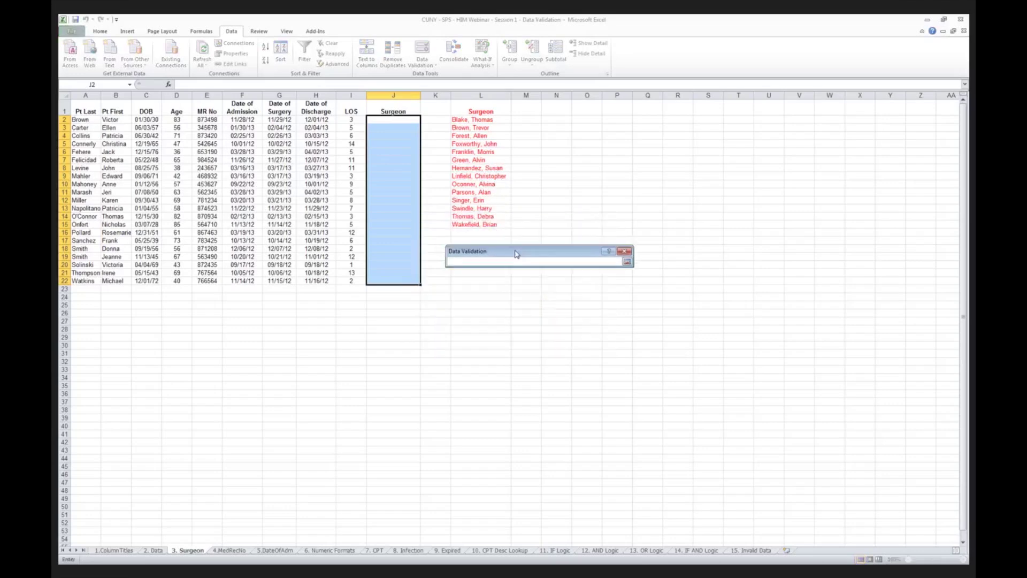
click(482, 120)
drag(482, 119, 482, 224)
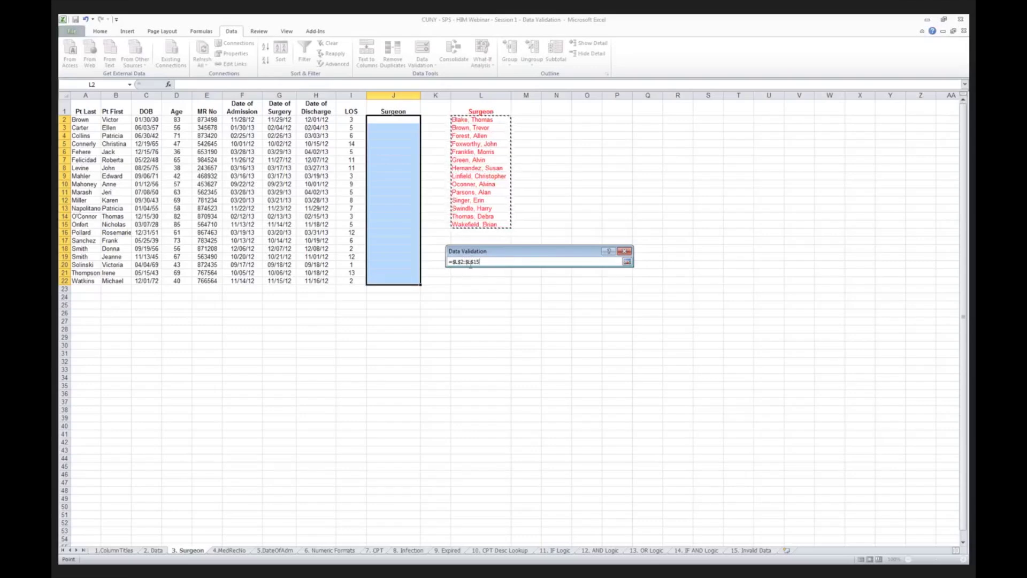
click(626, 260)
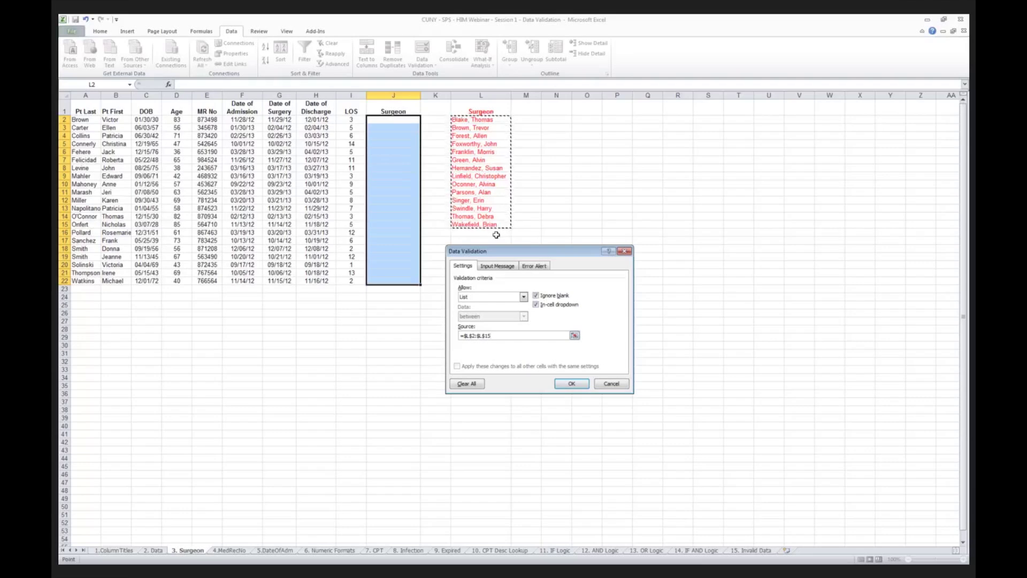
Add the input message 'Enter Surgeon Name.' to the Surgeon validation rule.
click(498, 268)
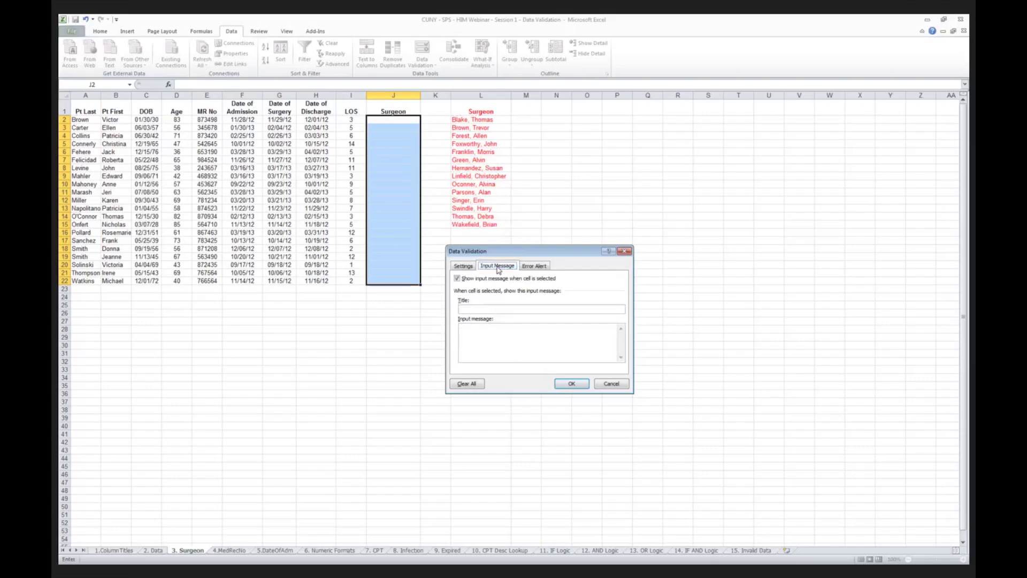
click(473, 330)
text(Enter Surgeon Name.)
Set a Stop error alert reading 'INVALID ENTRY. TRY AGAIN' and apply the rule.
click(533, 267)
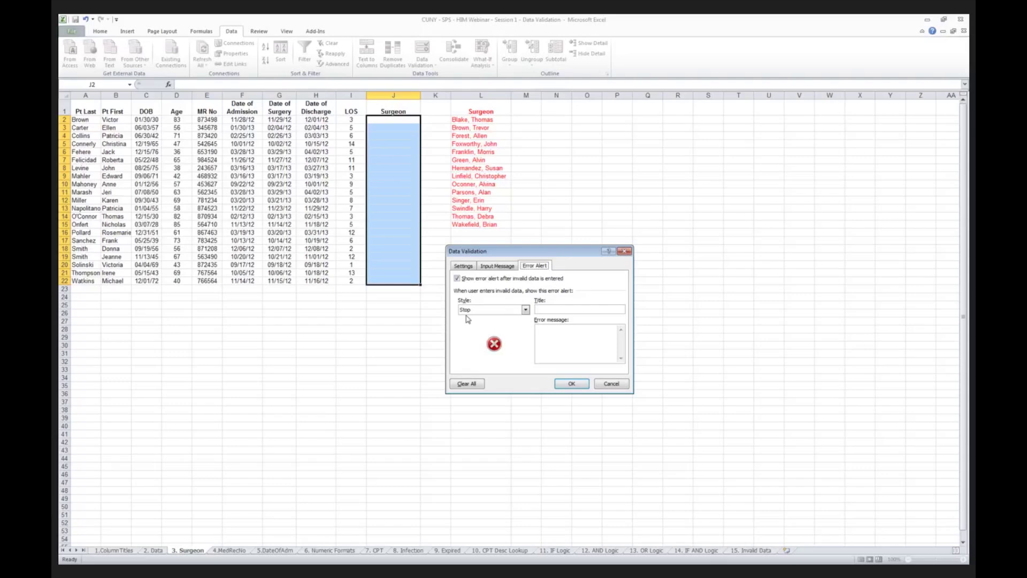
click(548, 330)
text(INVALID ENTRY.  TRY AGAIN.)
click(573, 384)
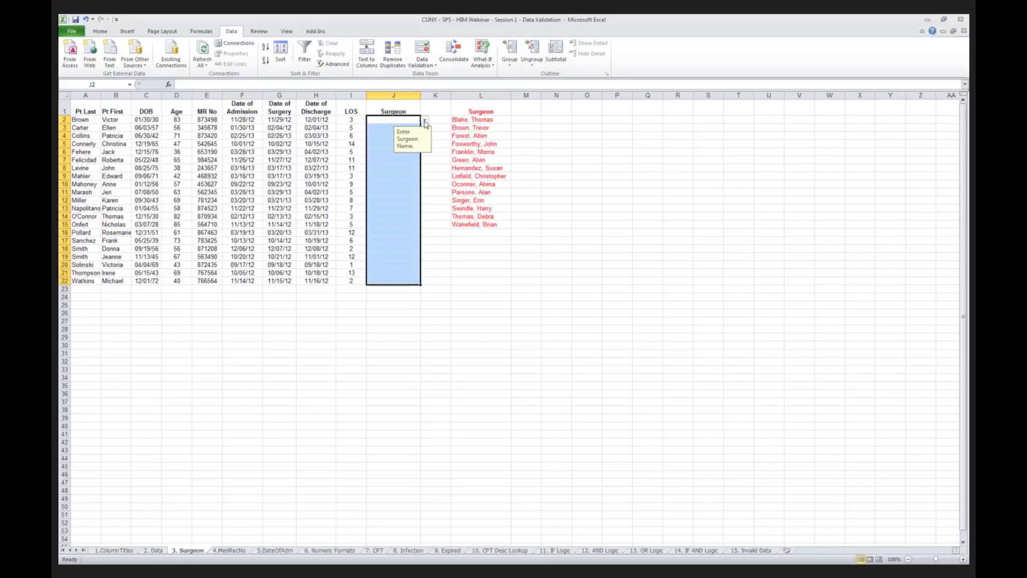
Pick surgeon names from the dropdown list for cells J2, J3 and J4.
click(425, 122)
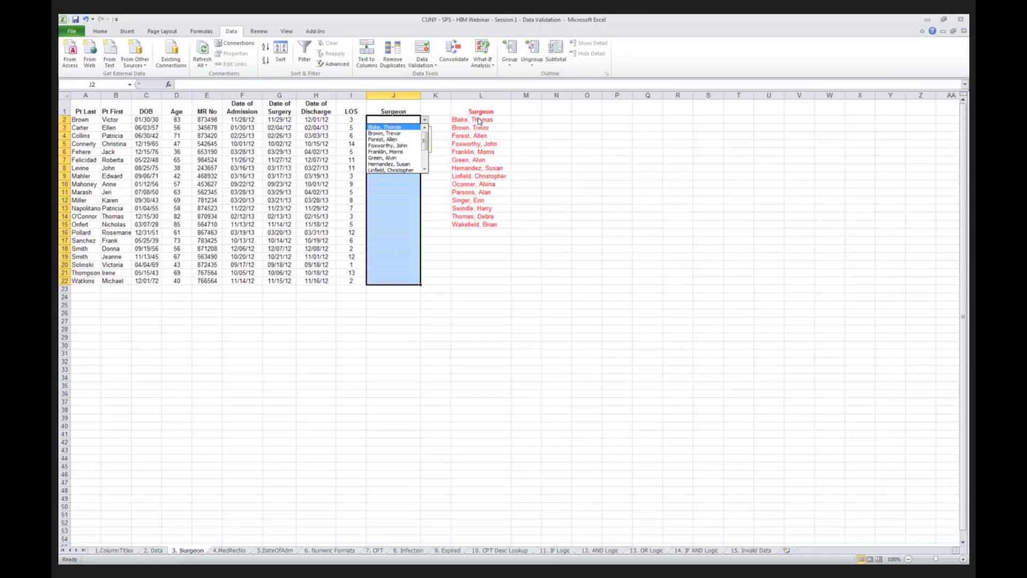
click(393, 127)
click(393, 130)
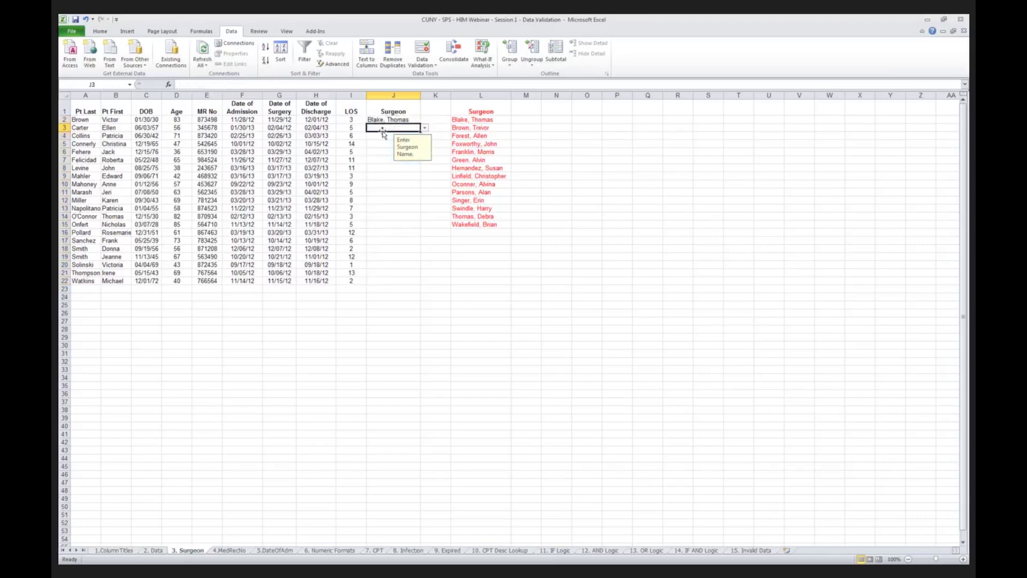
click(424, 127)
click(392, 145)
click(393, 135)
click(424, 137)
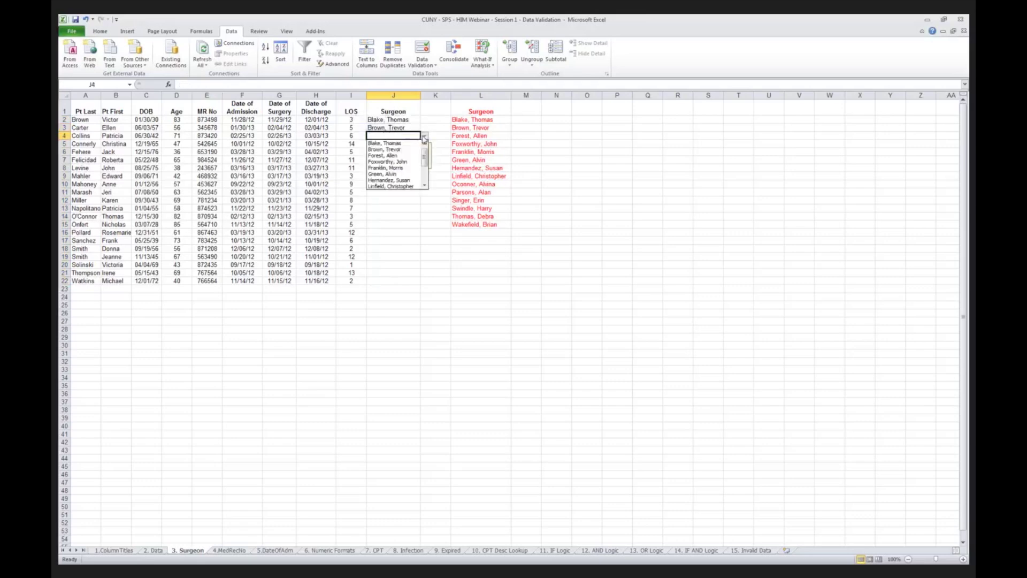
click(382, 155)
Pick the same surgeon as J4 from the dropdown for J5 and J6.
click(388, 143)
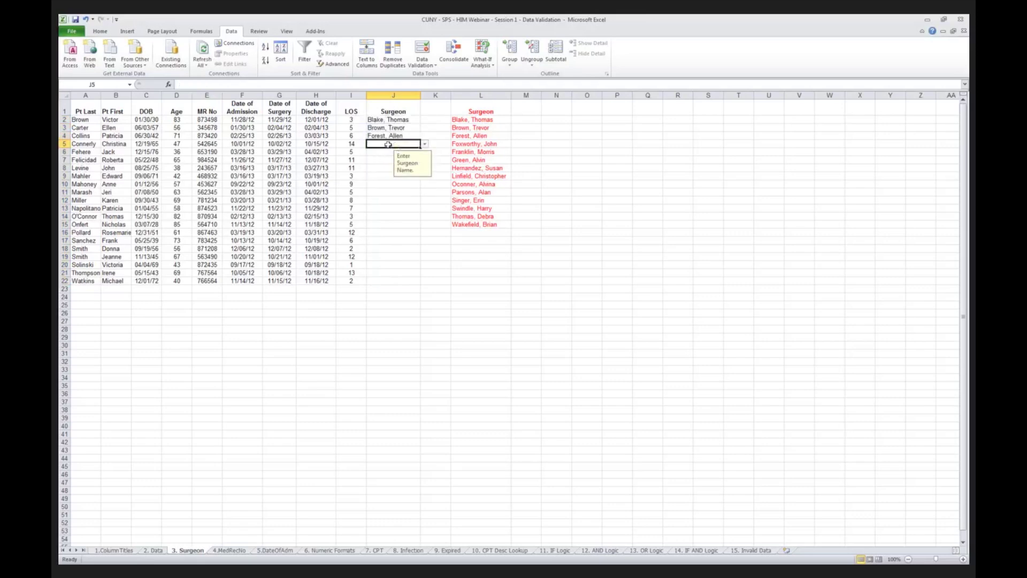
click(425, 144)
click(394, 165)
click(386, 152)
click(425, 152)
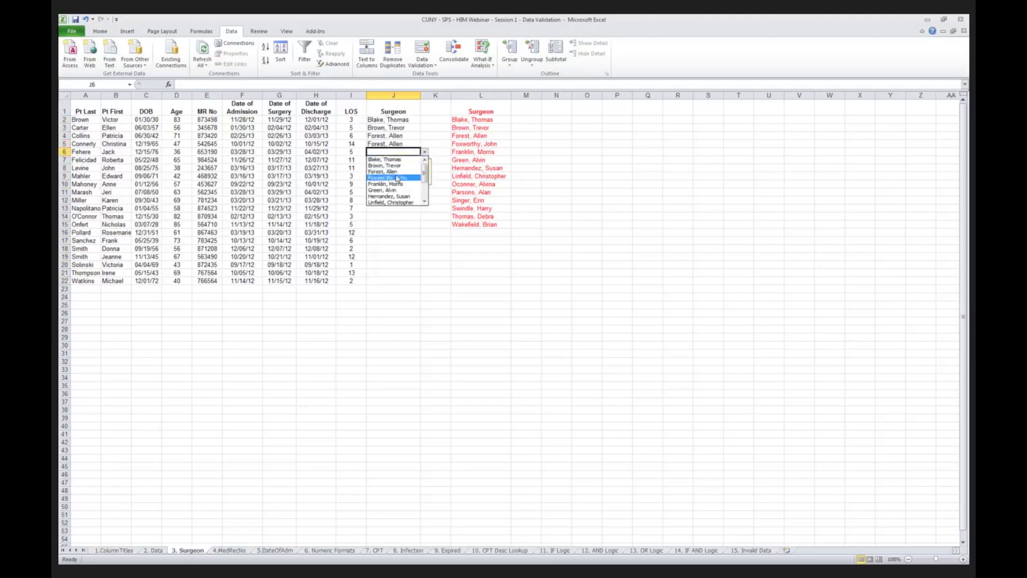
click(397, 172)
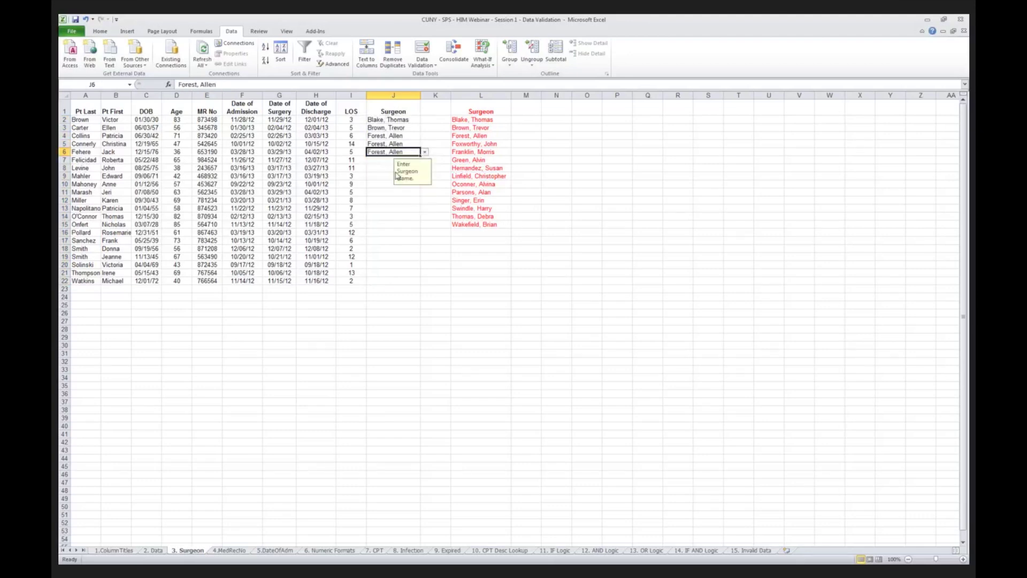
click(381, 160)
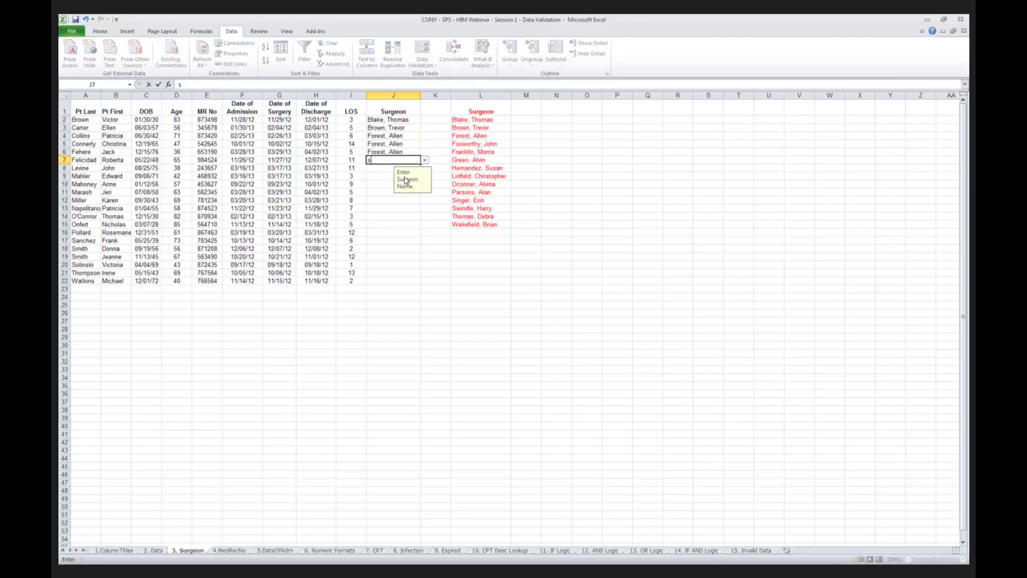
key(Return)
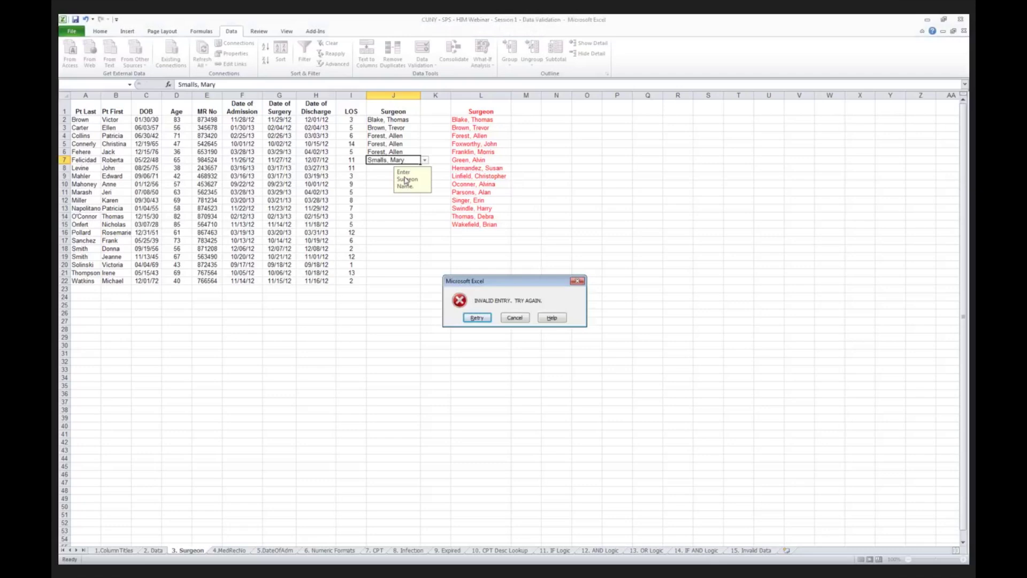
click(477, 318)
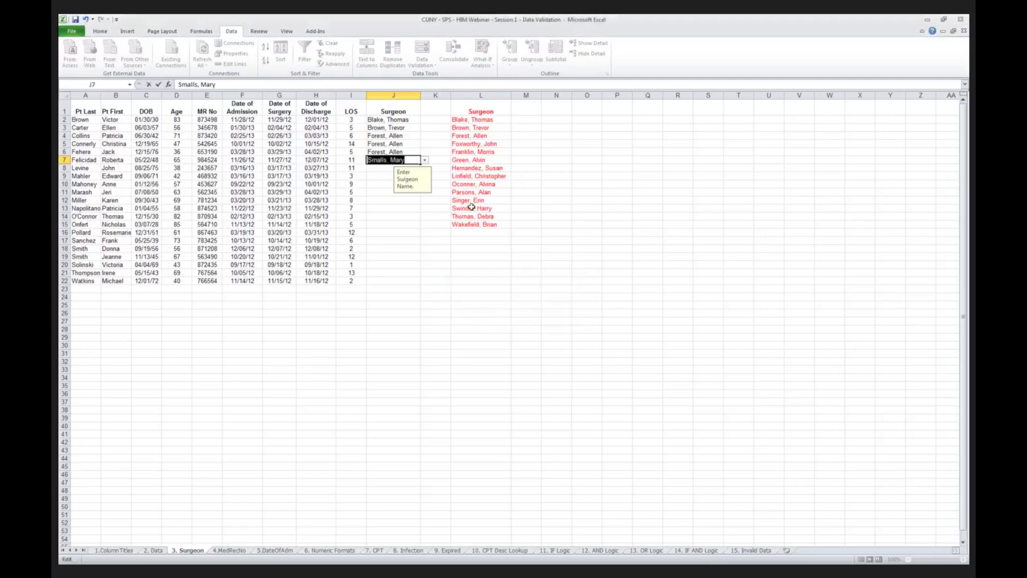
key(Return)
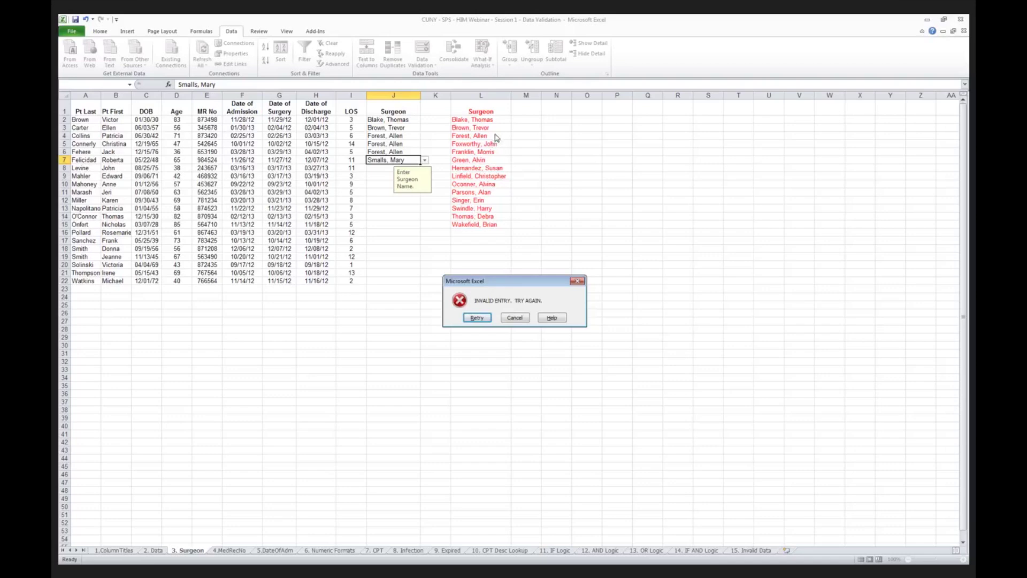
click(514, 318)
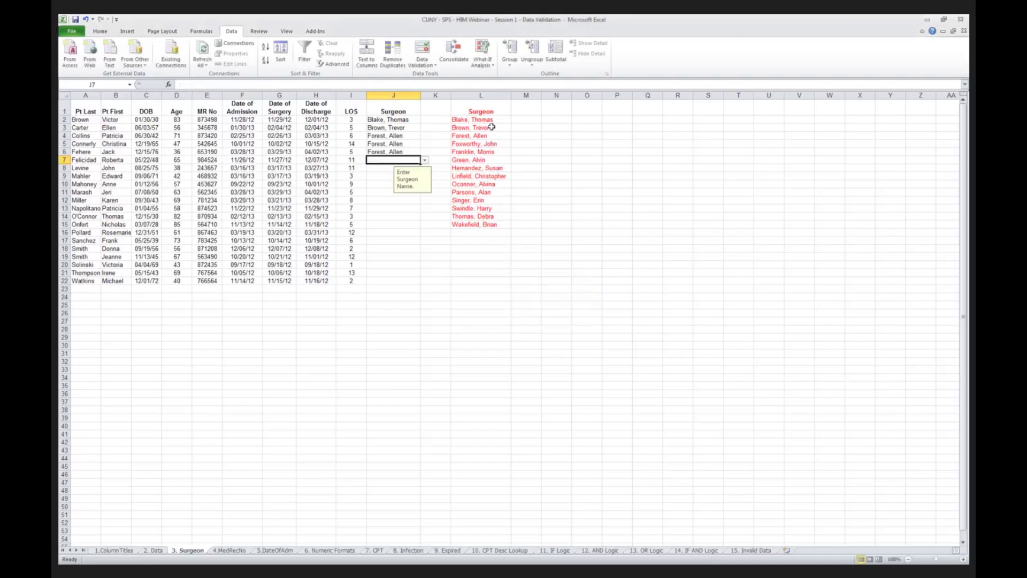
Highlight the surgeon list L2:L15 and check the Surgeon cells J2 through J10.
drag(485, 120, 488, 225)
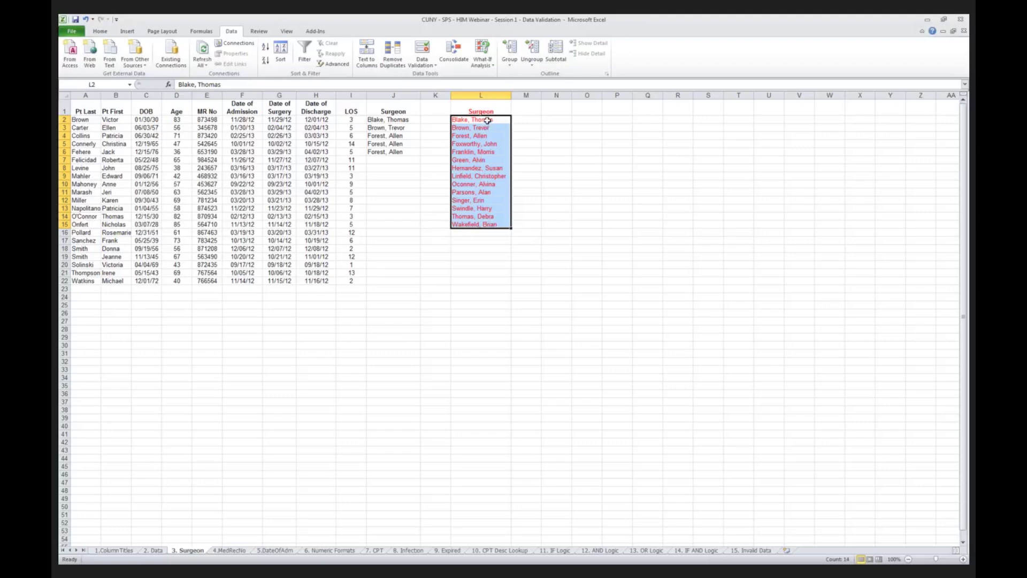
click(405, 119)
click(395, 160)
key(Down)
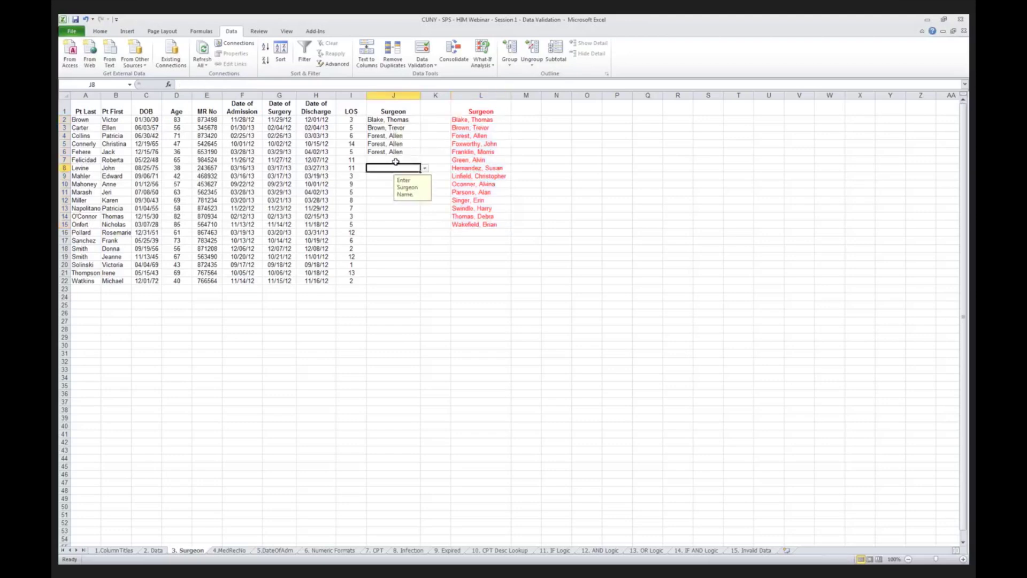
key(Down)
key(Down)
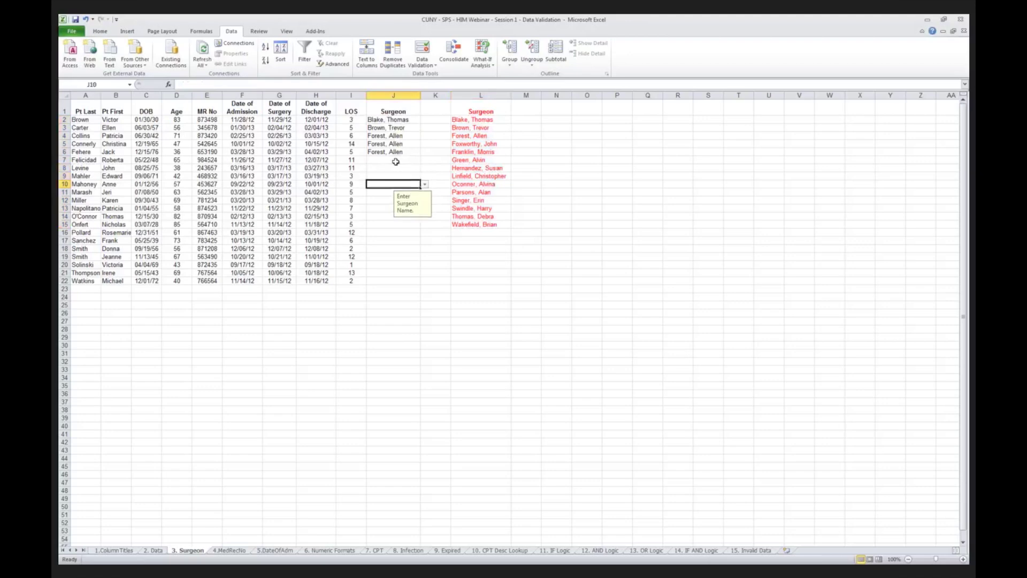
key(Up)
key(Up)
key(Up)
key(Up)
key(Up)
key(Up)
key(Up)
key(Up)
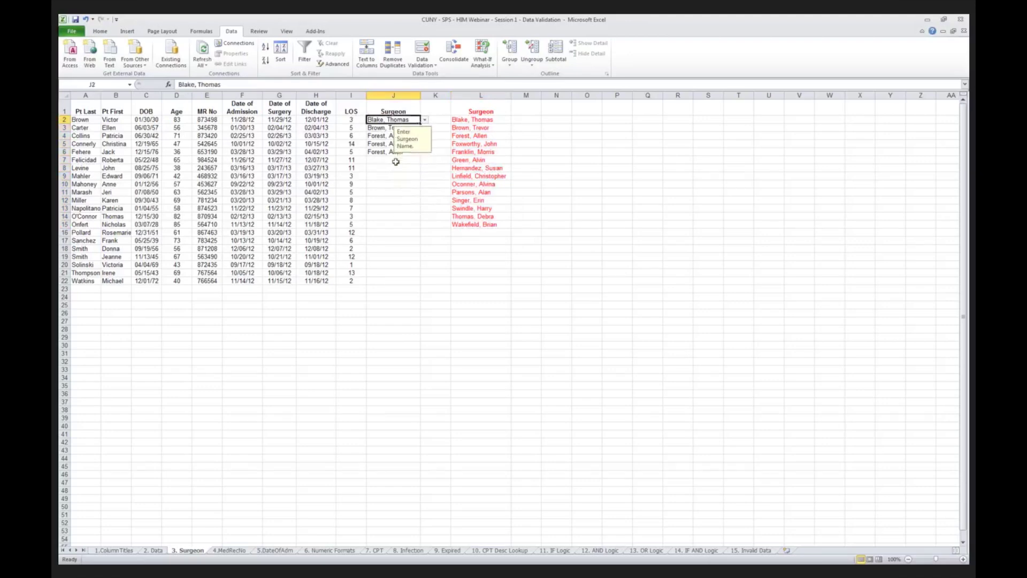
key(Right)
key(Right)
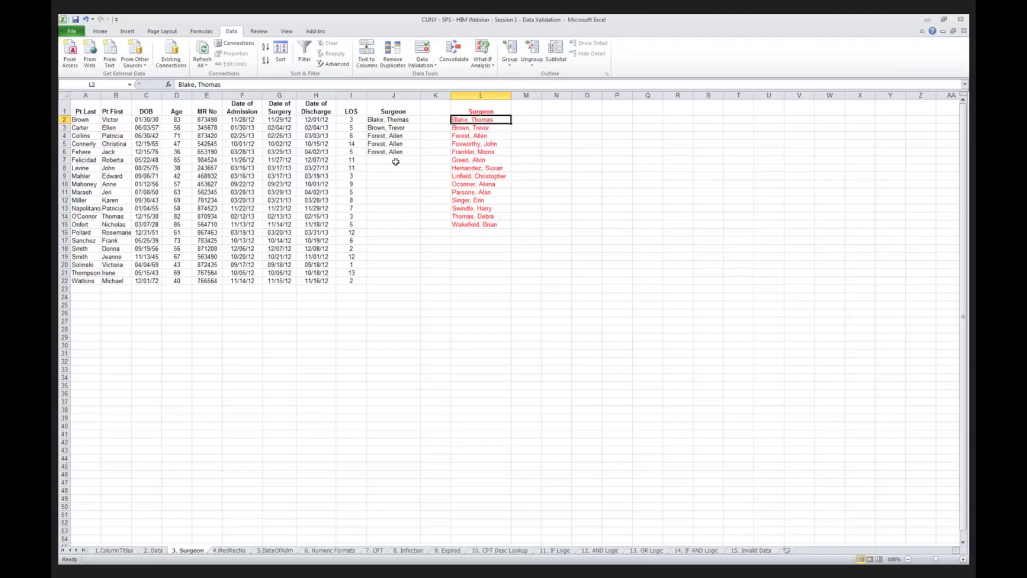
Fill Surgeon cells J7, J8 and J9 with names chosen from their dropdown lists.
click(396, 161)
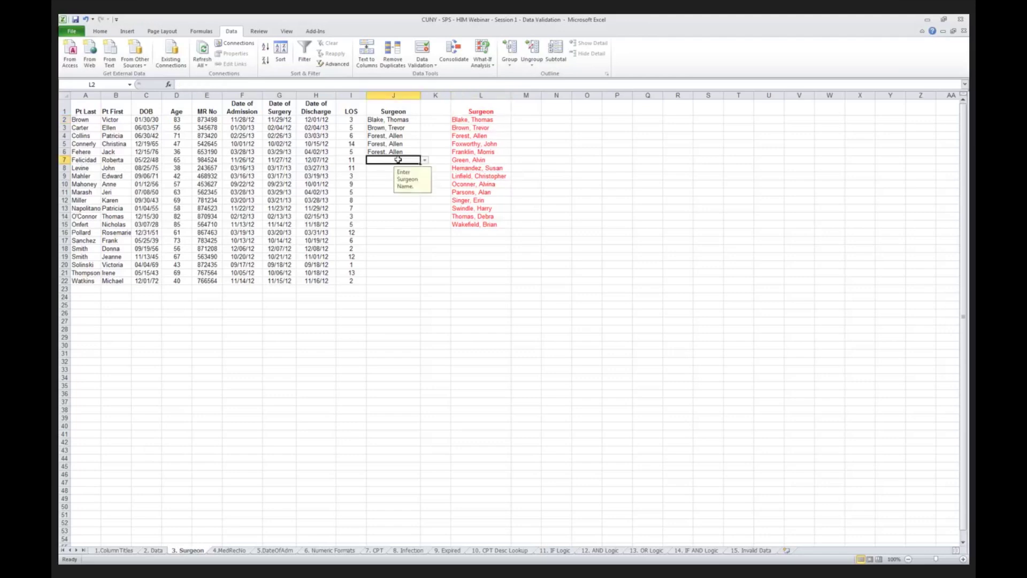
click(424, 160)
click(388, 193)
click(383, 170)
click(425, 168)
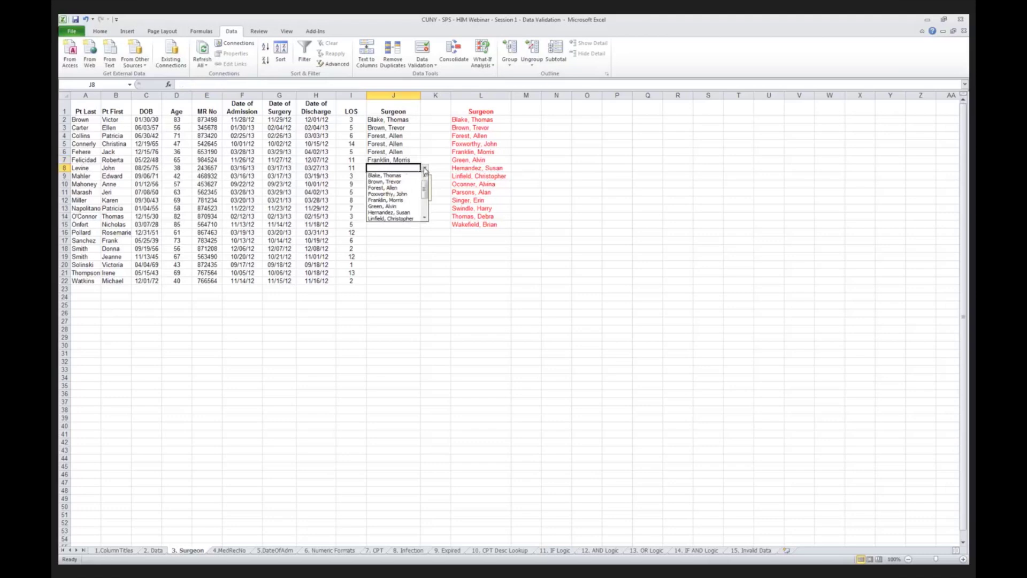
click(390, 208)
click(388, 176)
click(424, 176)
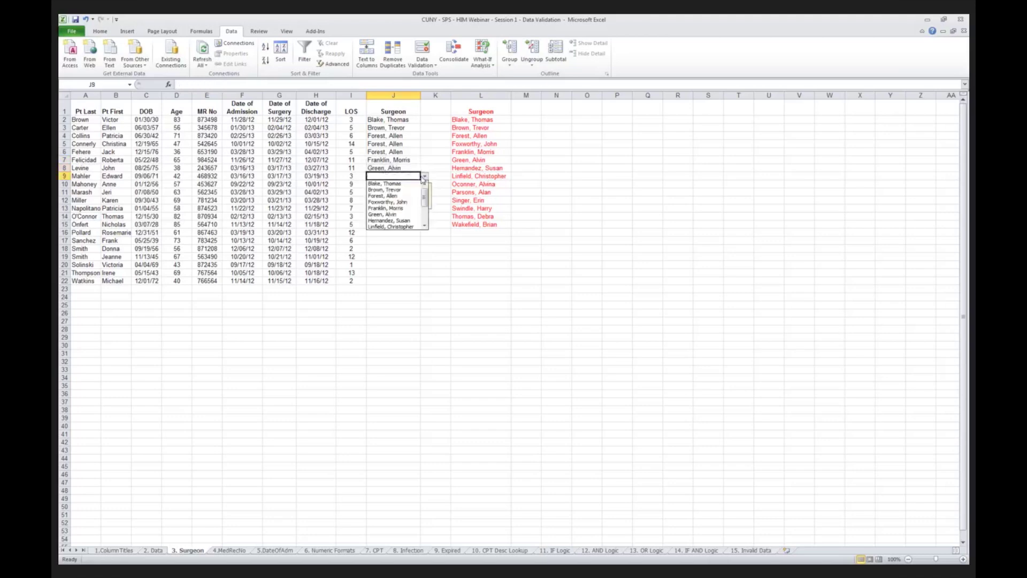
click(389, 190)
Try an unlisted surgeon name in J10 and cancel the resulting error alert.
click(388, 184)
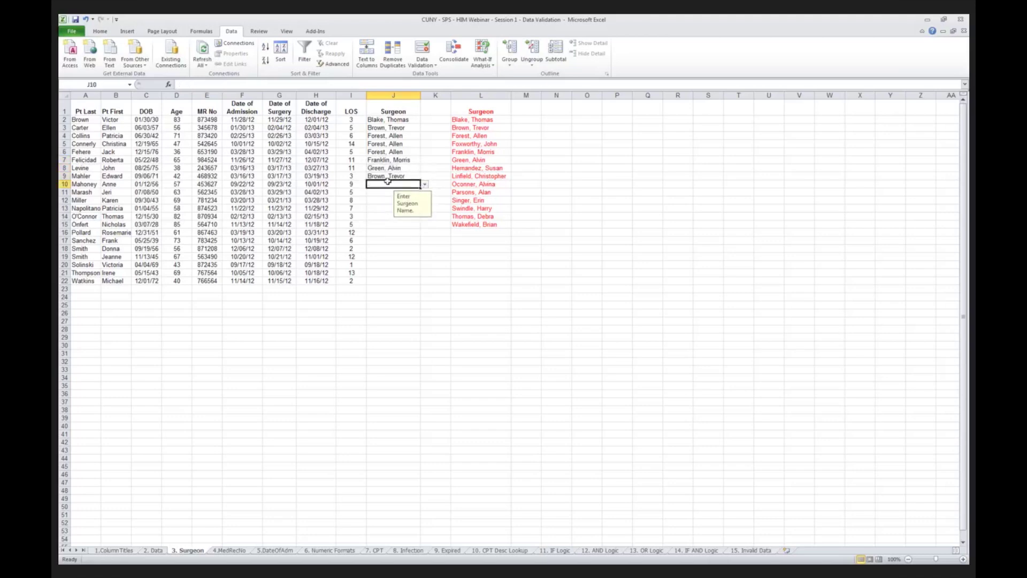
text(smil)
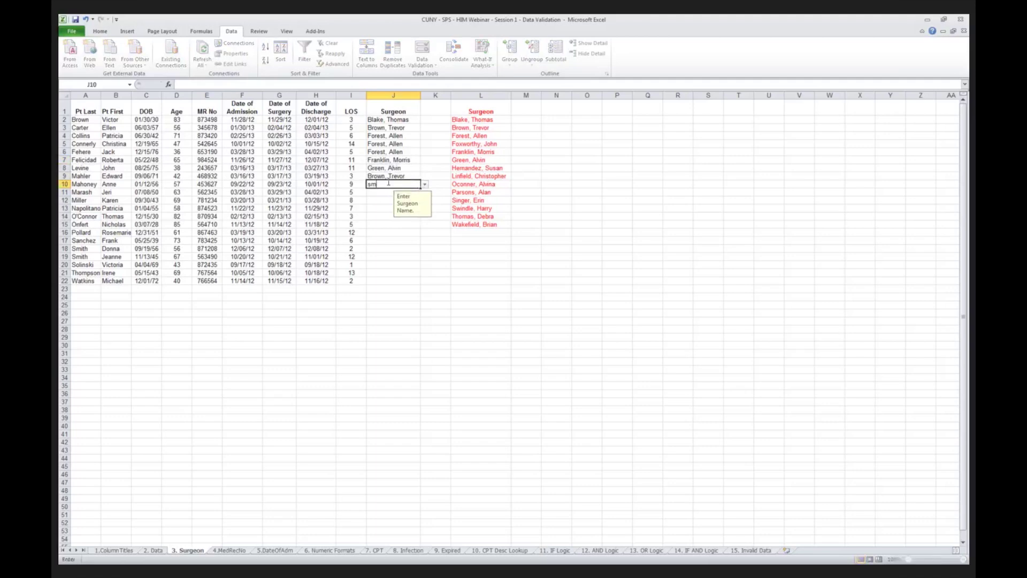
key(BackSpace)
key(BackSpace)
key(BackSpace)
key(BackSpace)
key(Return)
key(Return)
key(Escape)
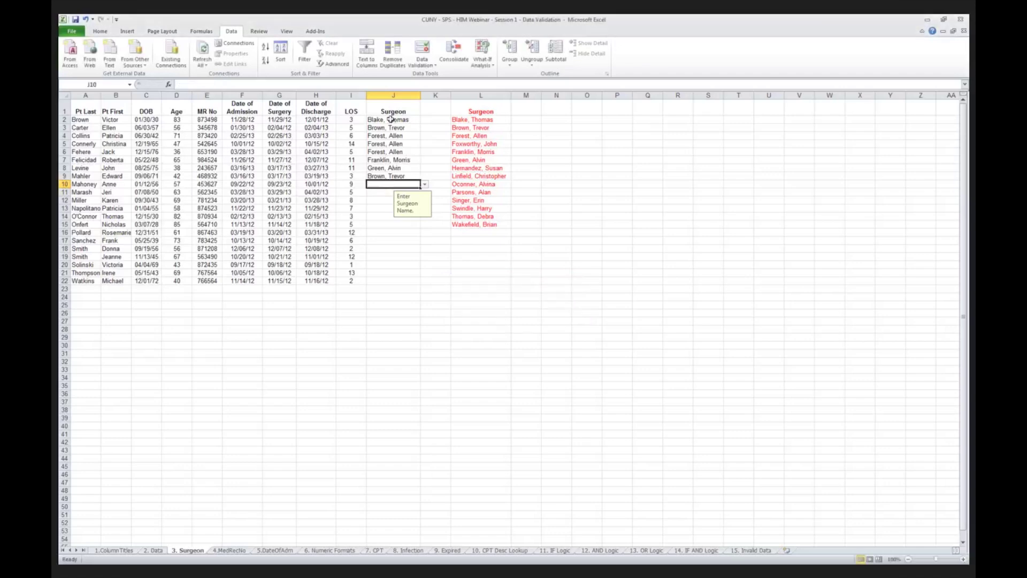
Show the input reminder on J2, then return to the empty cell J10.
click(400, 111)
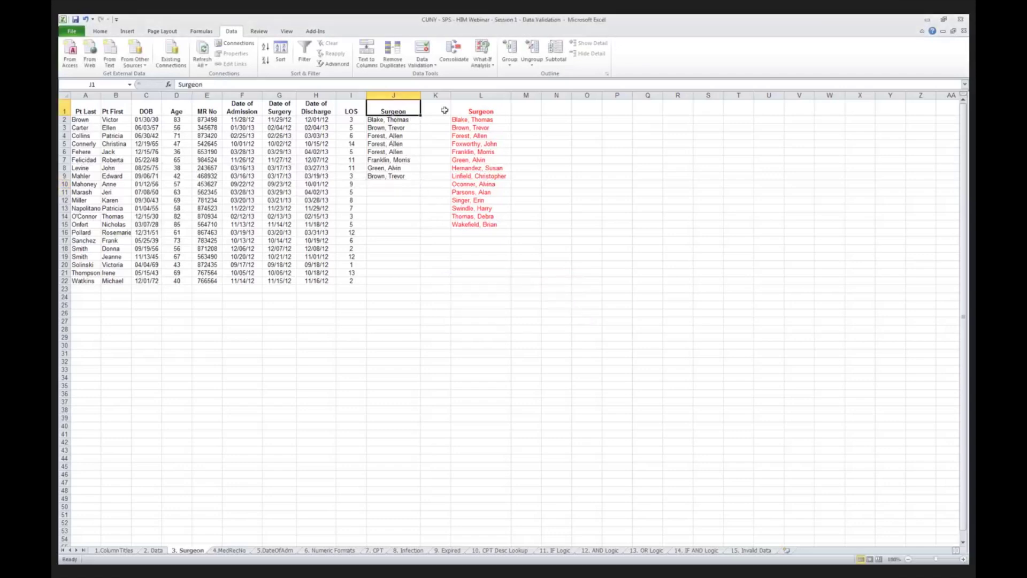
click(397, 119)
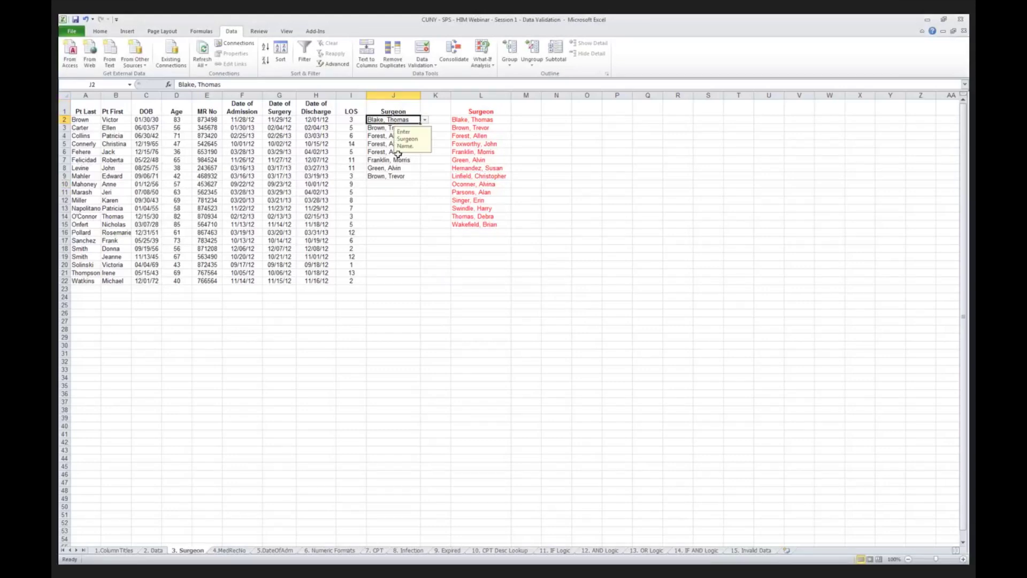
click(390, 183)
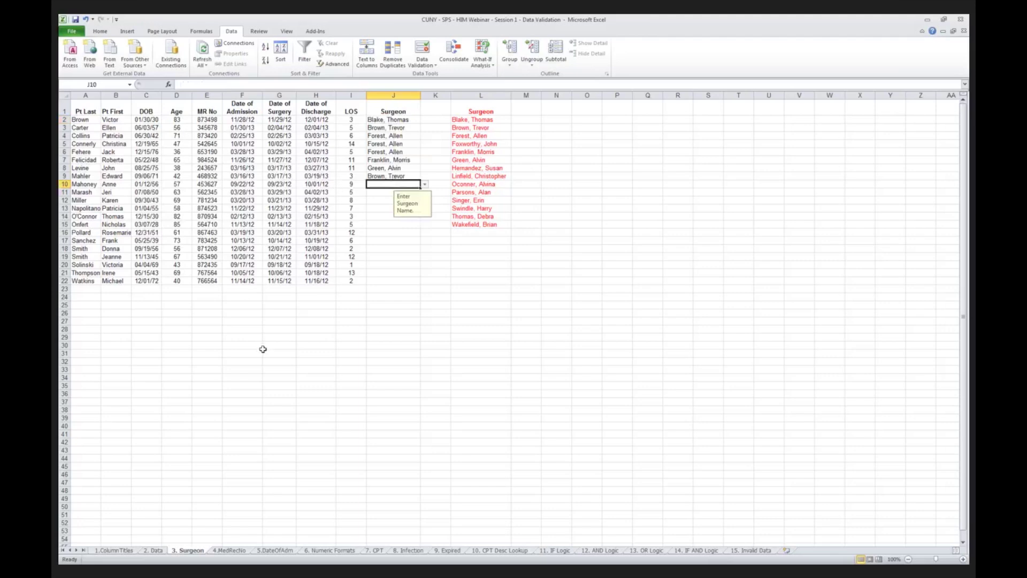
Switch to 4.MedRecNo and check column E cells for the 'MUST BE SIX DIGITS IN LENGTH' prompt.
click(237, 552)
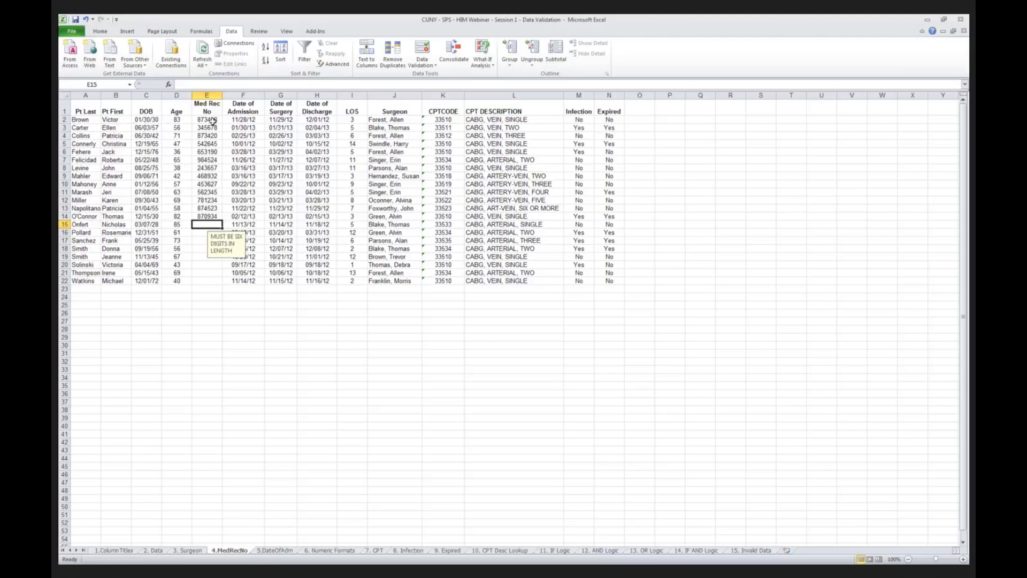
click(200, 144)
click(206, 193)
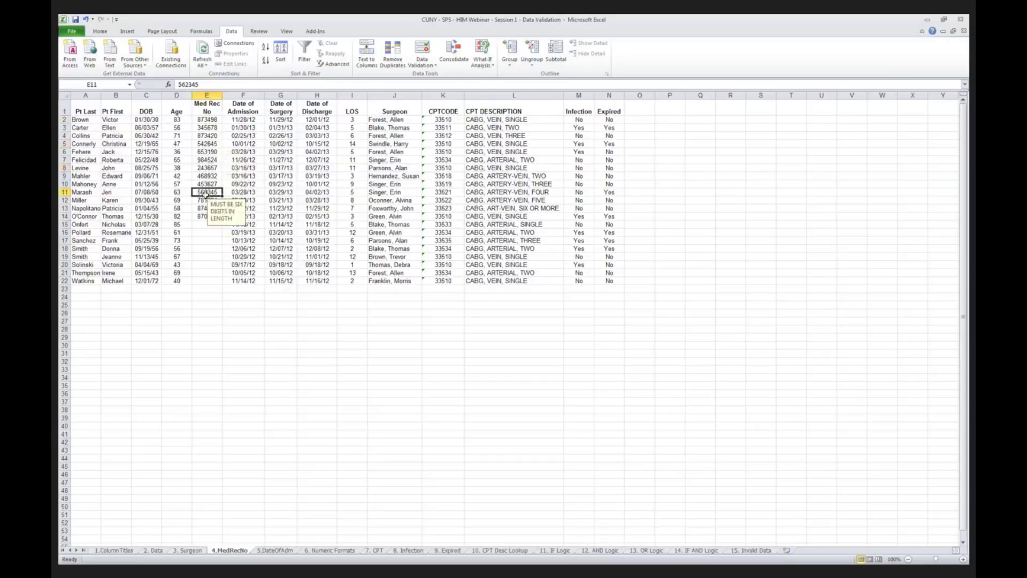
click(203, 121)
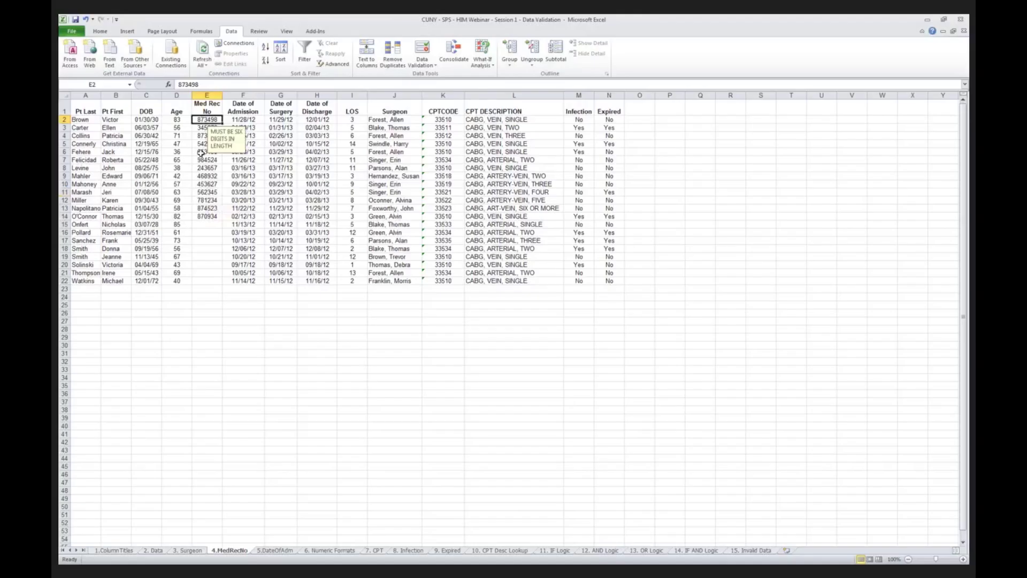
click(205, 153)
key(Down)
key(Down)
key(Down)
key(Down)
key(Down)
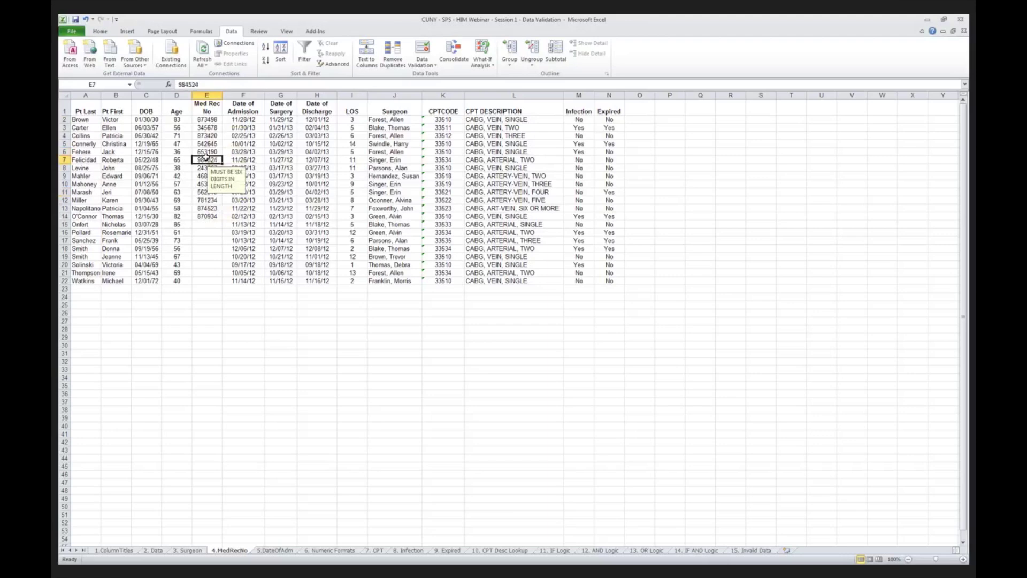
key(Down)
key(Down)
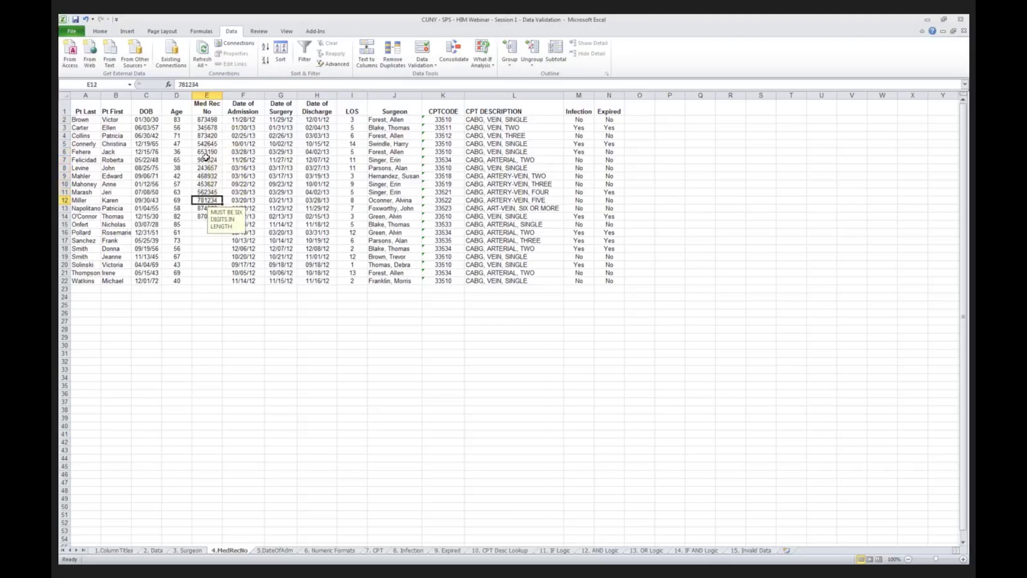
click(202, 118)
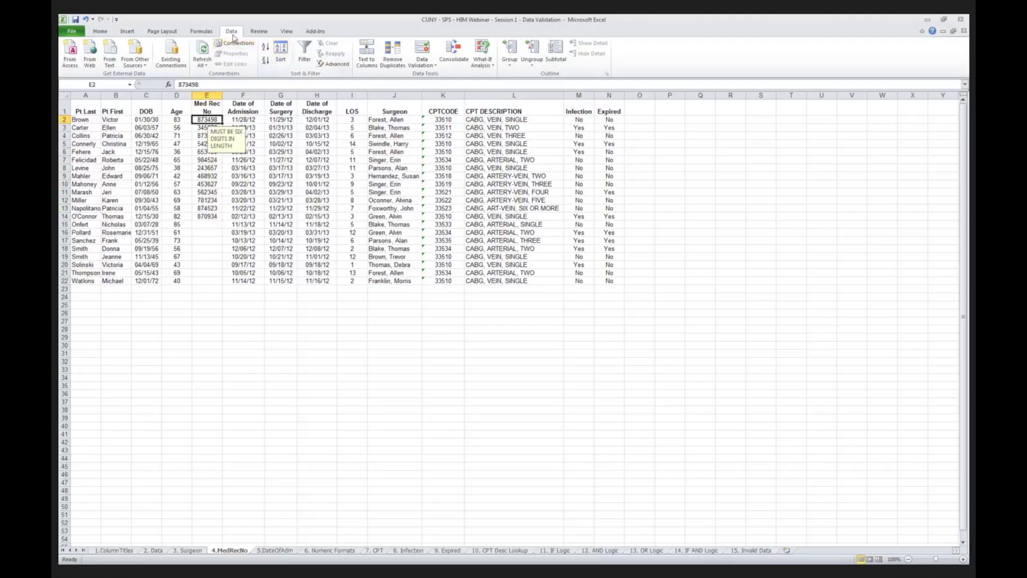
click(421, 54)
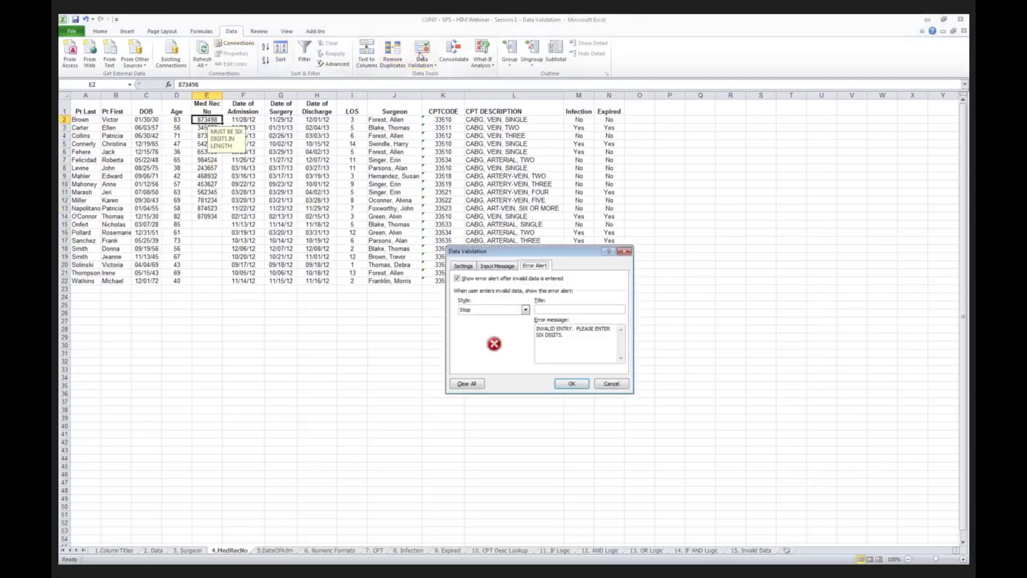
click(457, 266)
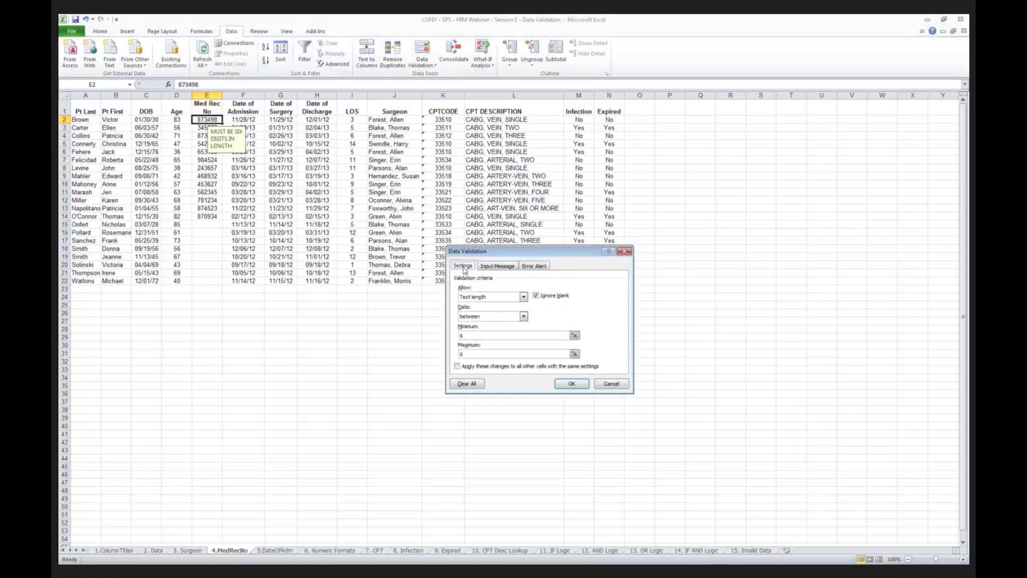
click(523, 297)
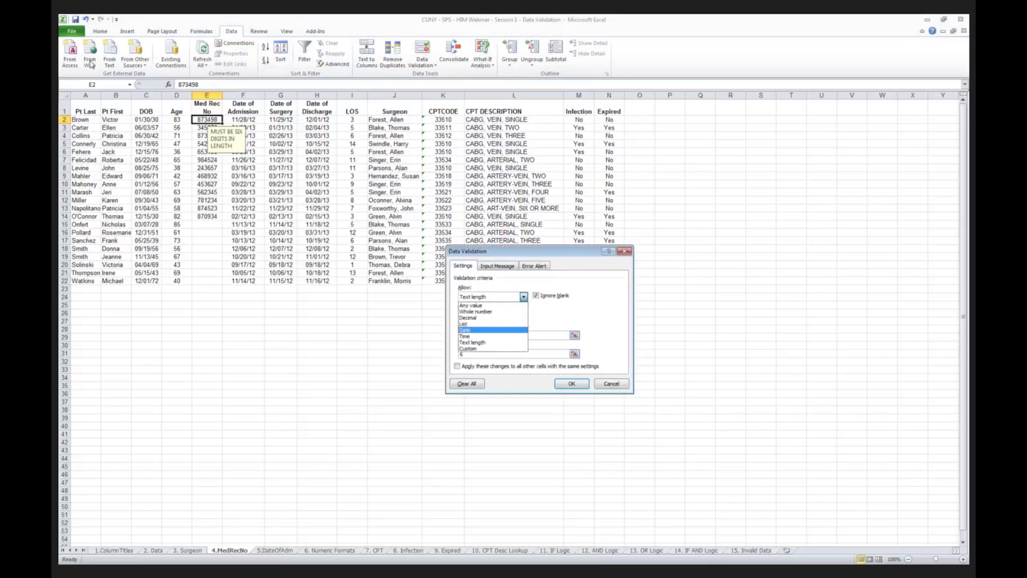
click(489, 343)
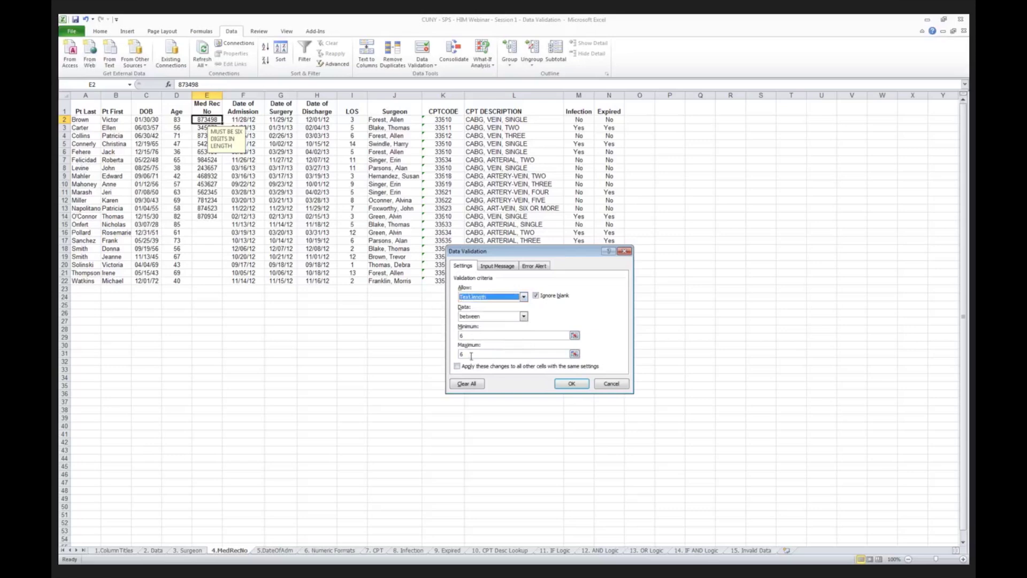
click(571, 385)
Enter the five-digit value 12345 in E15 to trigger the six-digit stop alert.
click(209, 226)
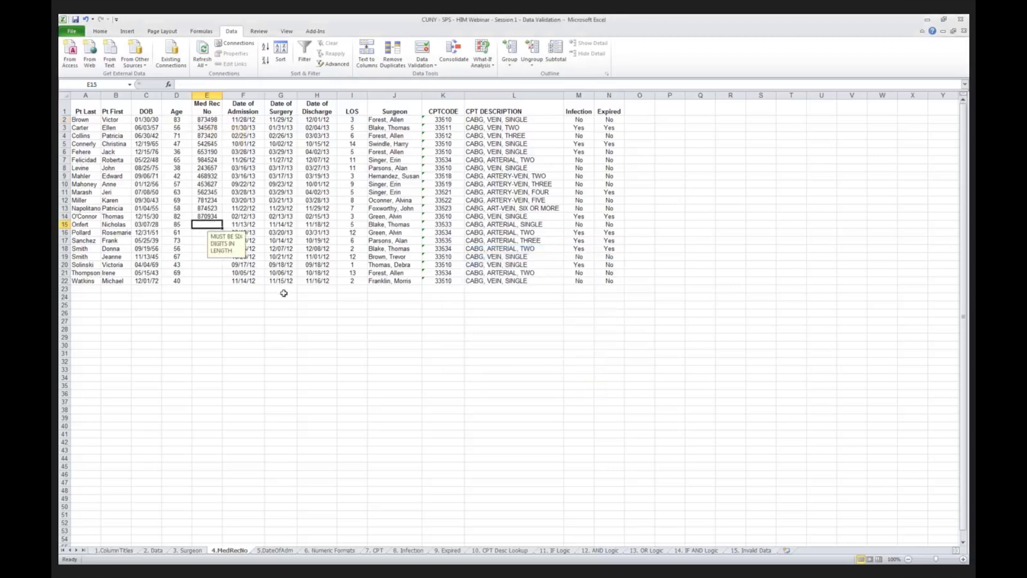
text(12345)
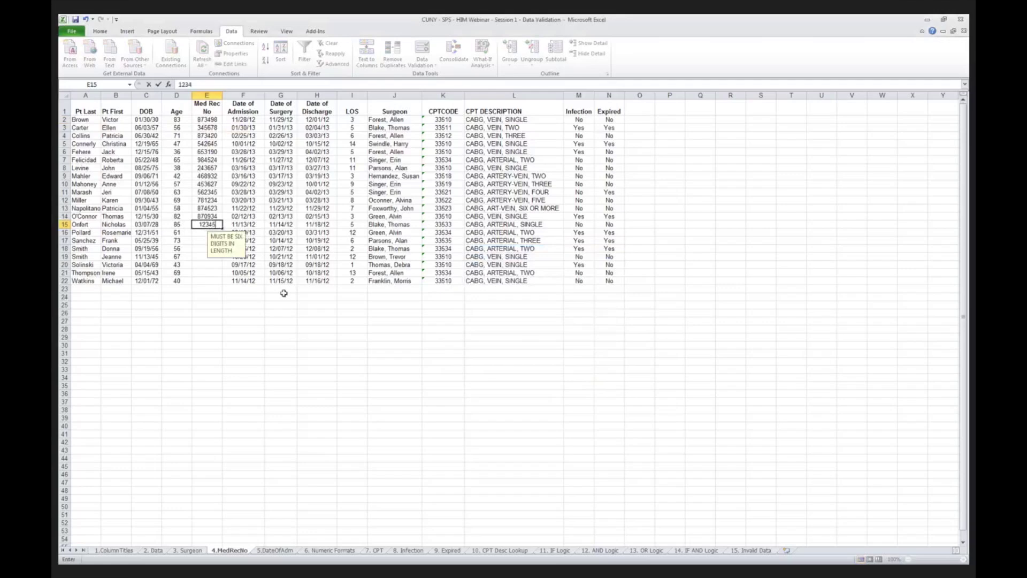
key(Return)
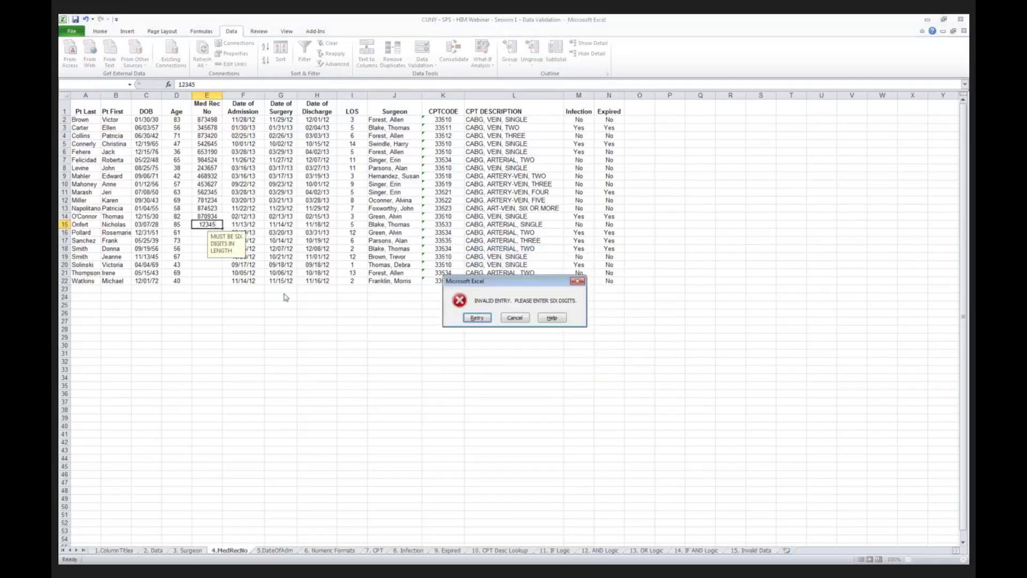